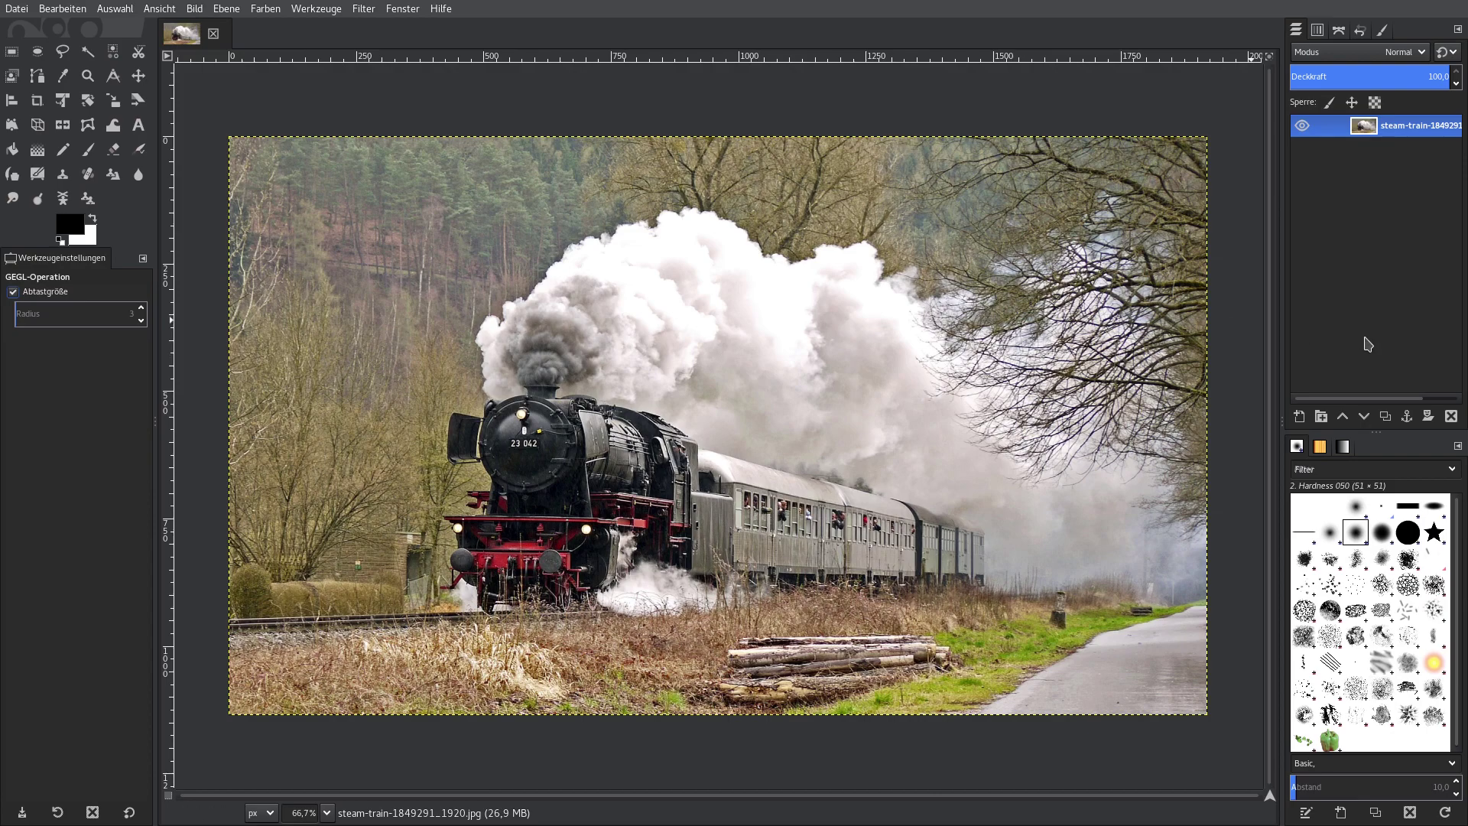
- Duplicate the photo layer, hide the original, and apply Levels: black 40, gamma 0.77, white 222
click(1384, 416)
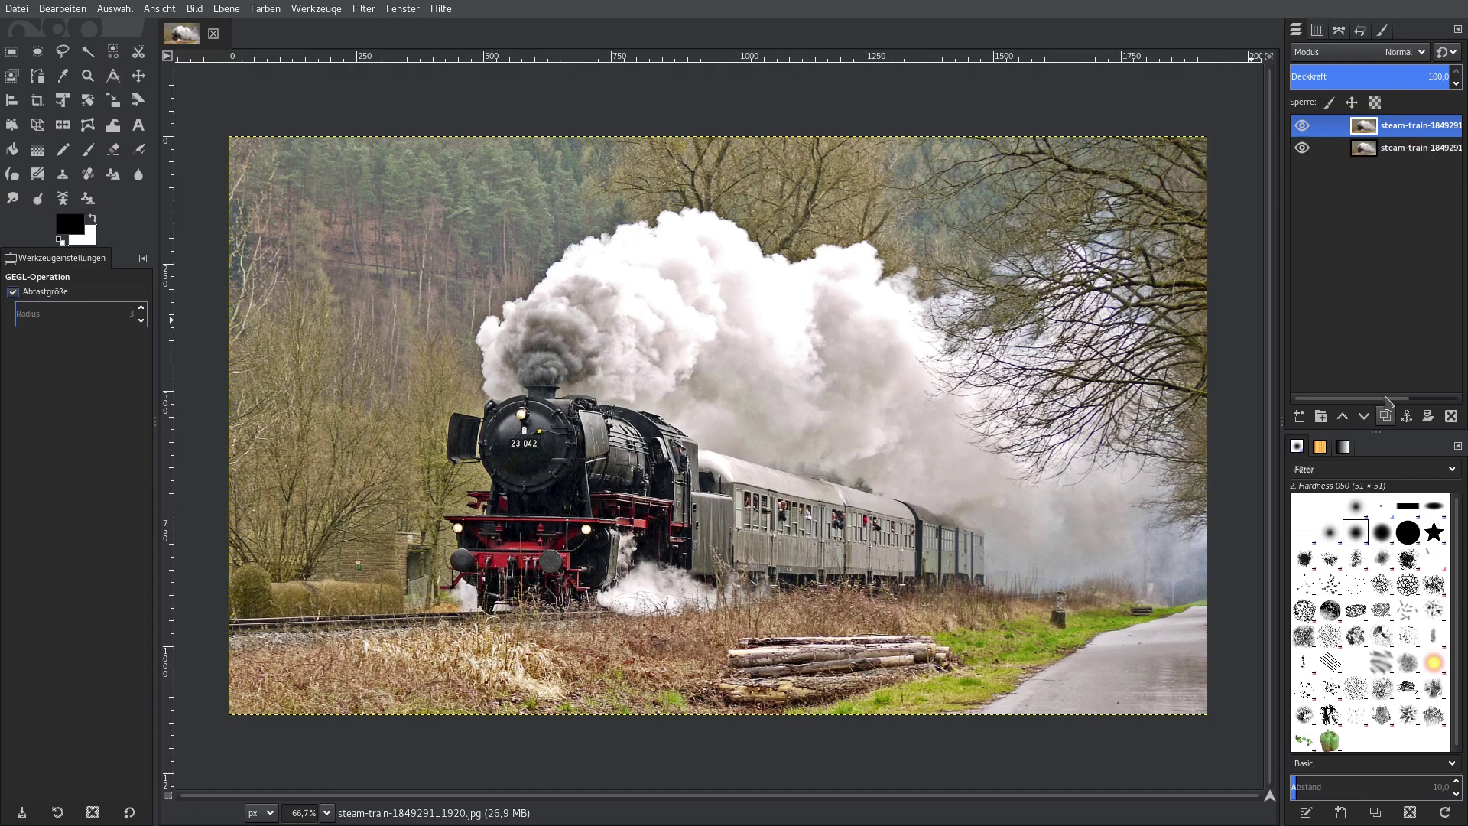
click(1303, 149)
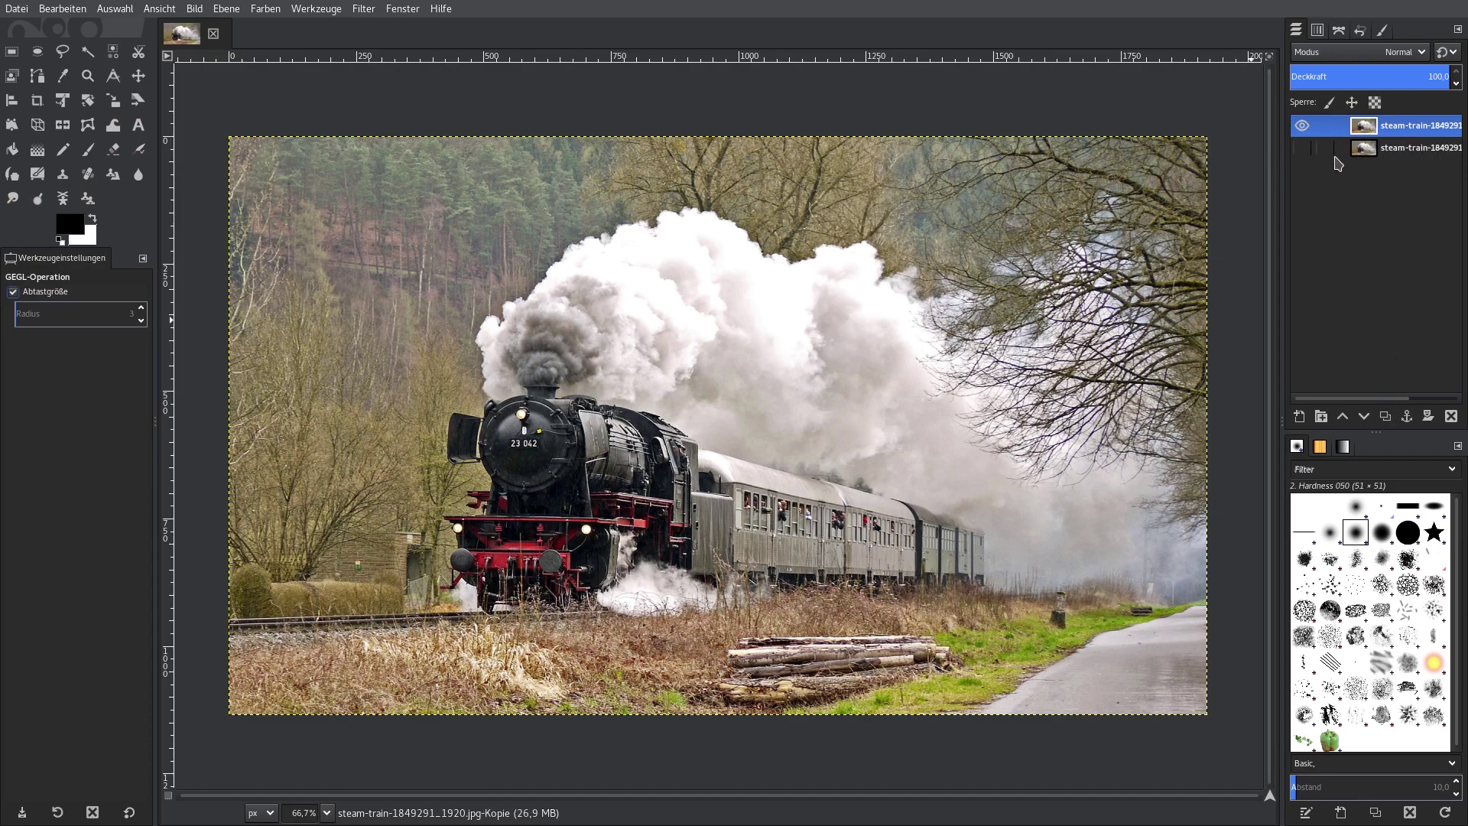
click(266, 8)
click(279, 158)
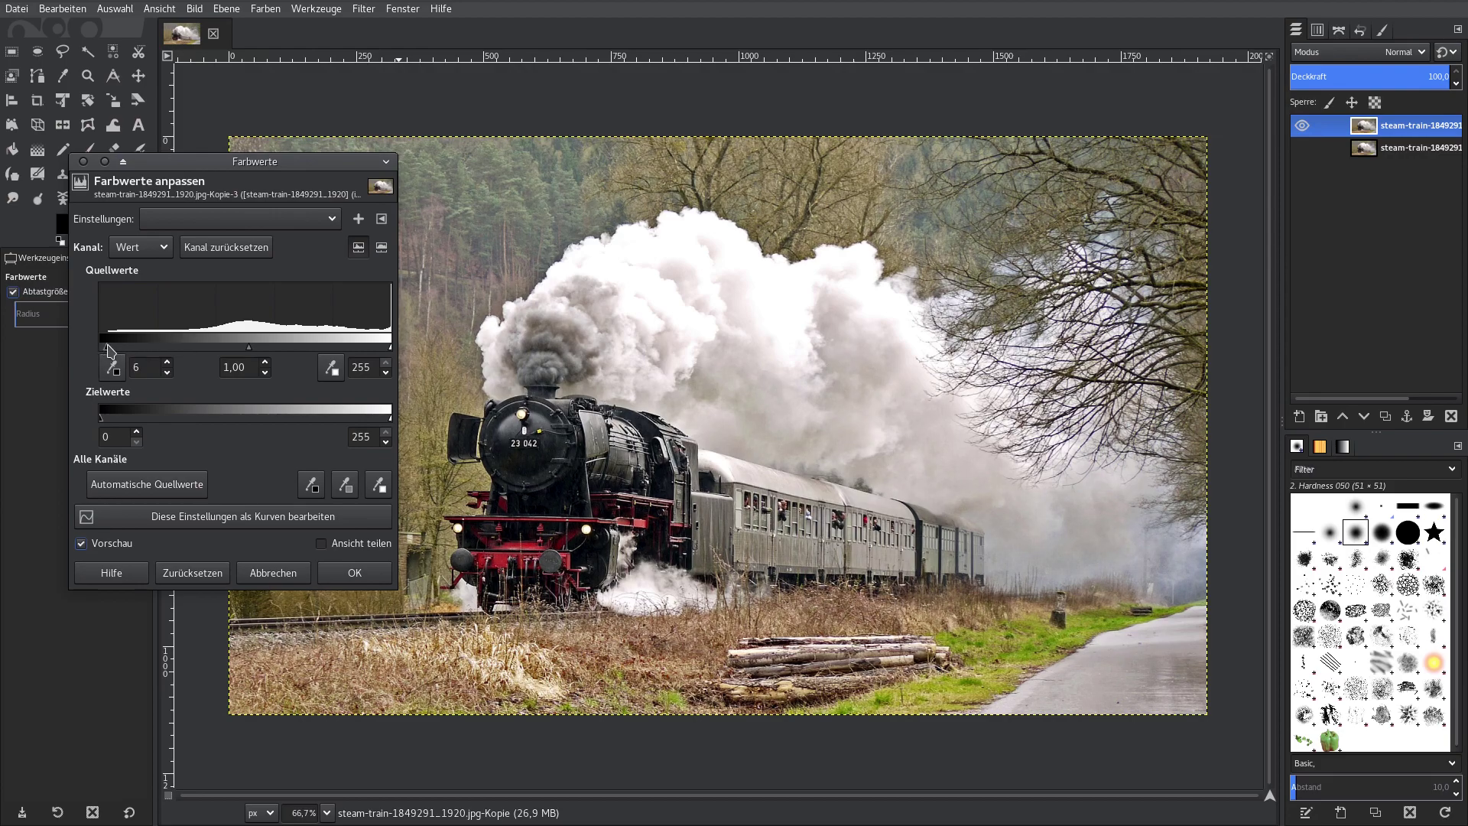
drag(105, 351, 147, 351)
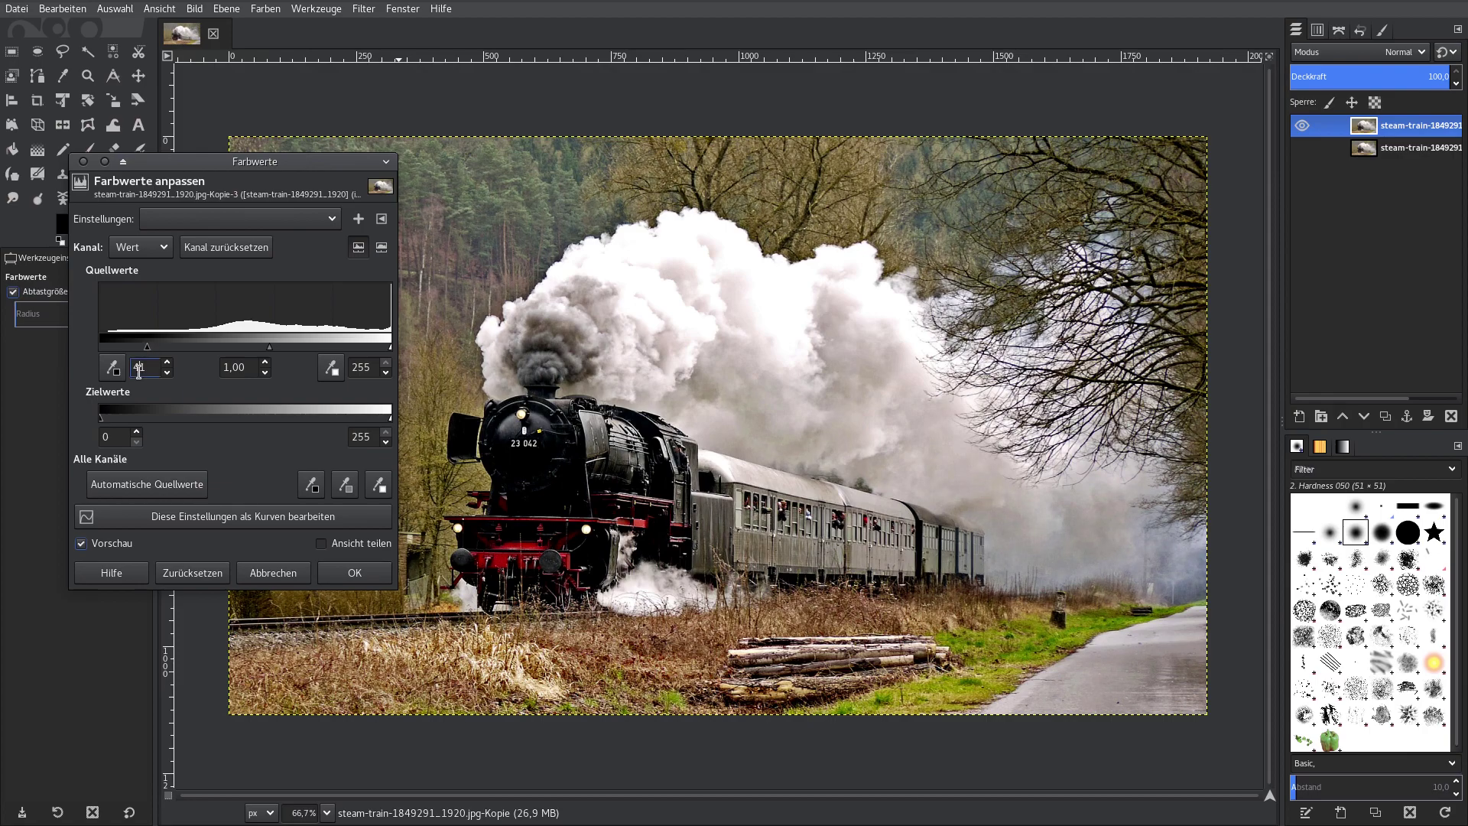
scroll(139, 372, down, 1)
drag(391, 346, 358, 347)
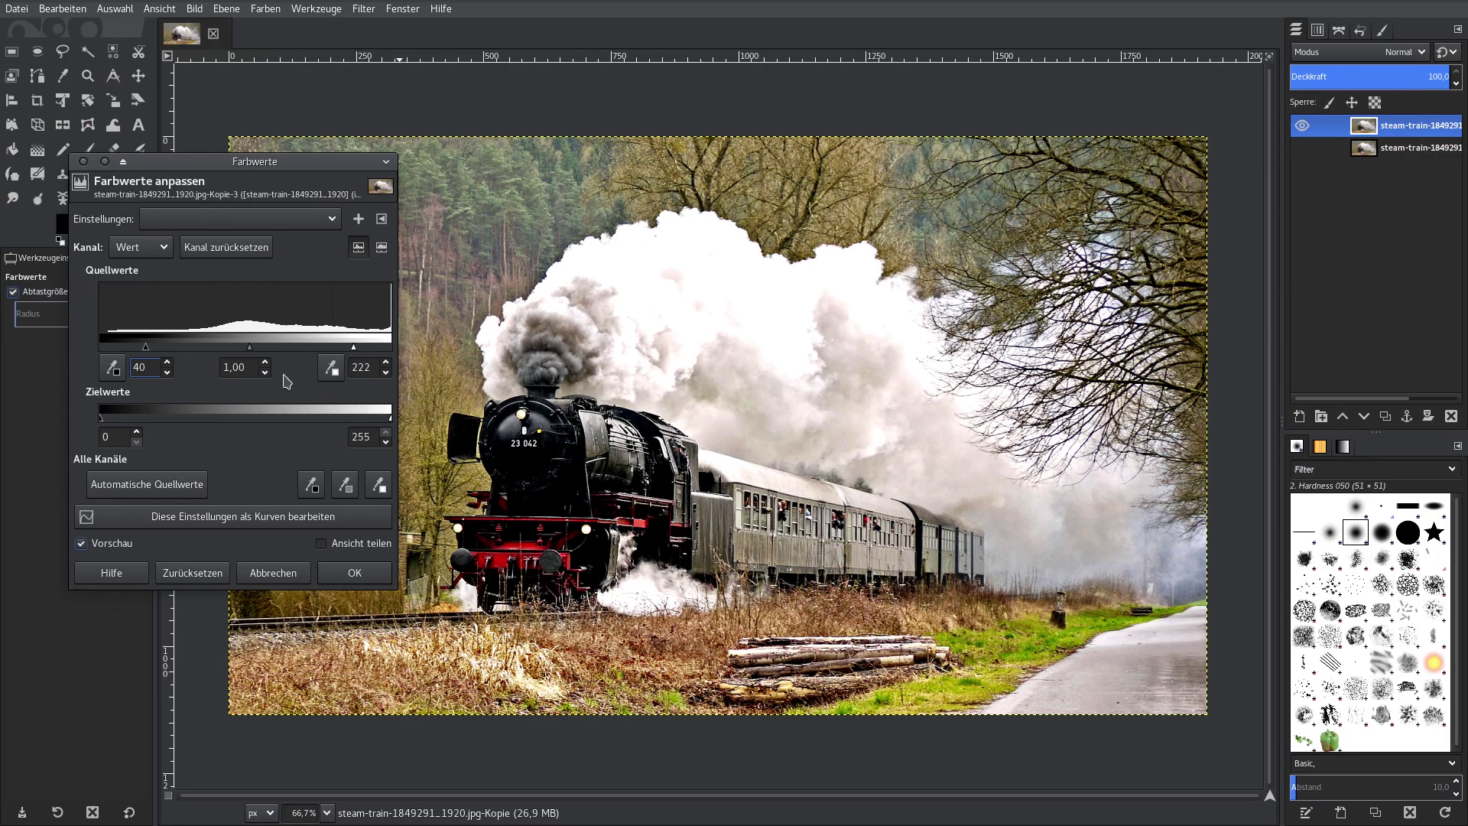
drag(256, 348, 262, 347)
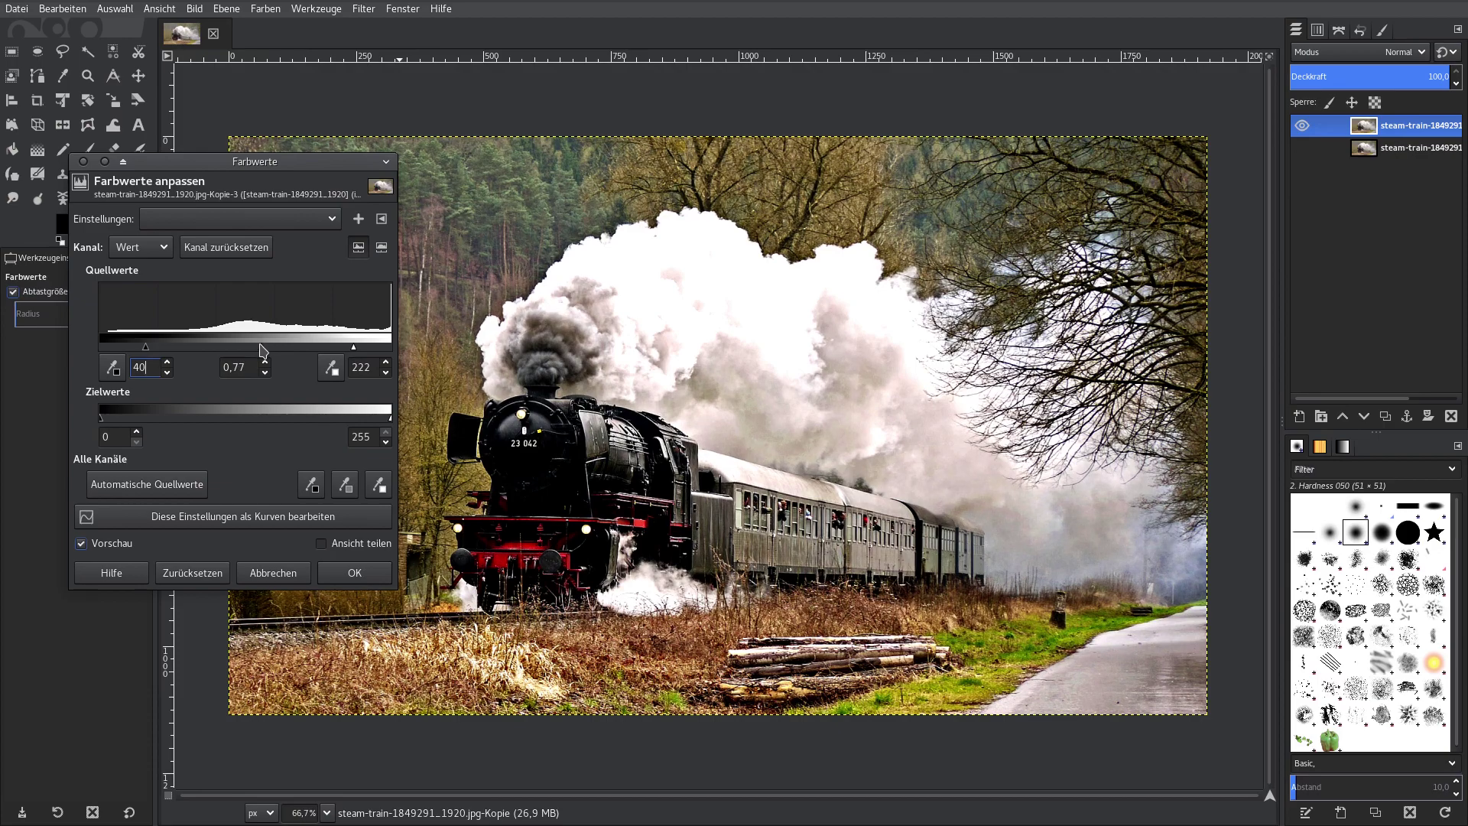
double_click(240, 367)
click(92, 545)
click(81, 544)
click(355, 573)
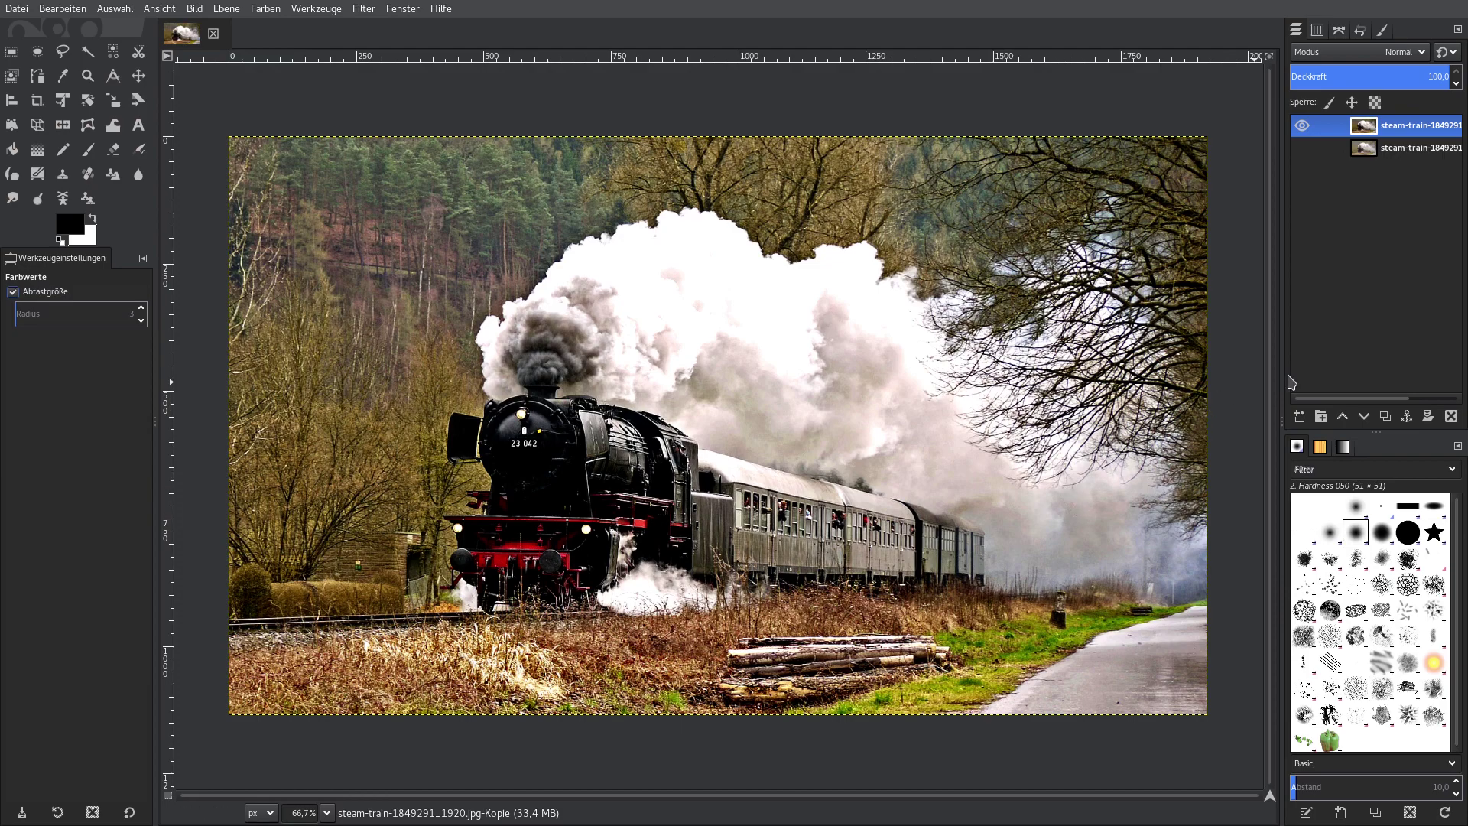
- Add a new transparent layer at 25% opacity in Farbe (LCH) blend mode
click(1298, 419)
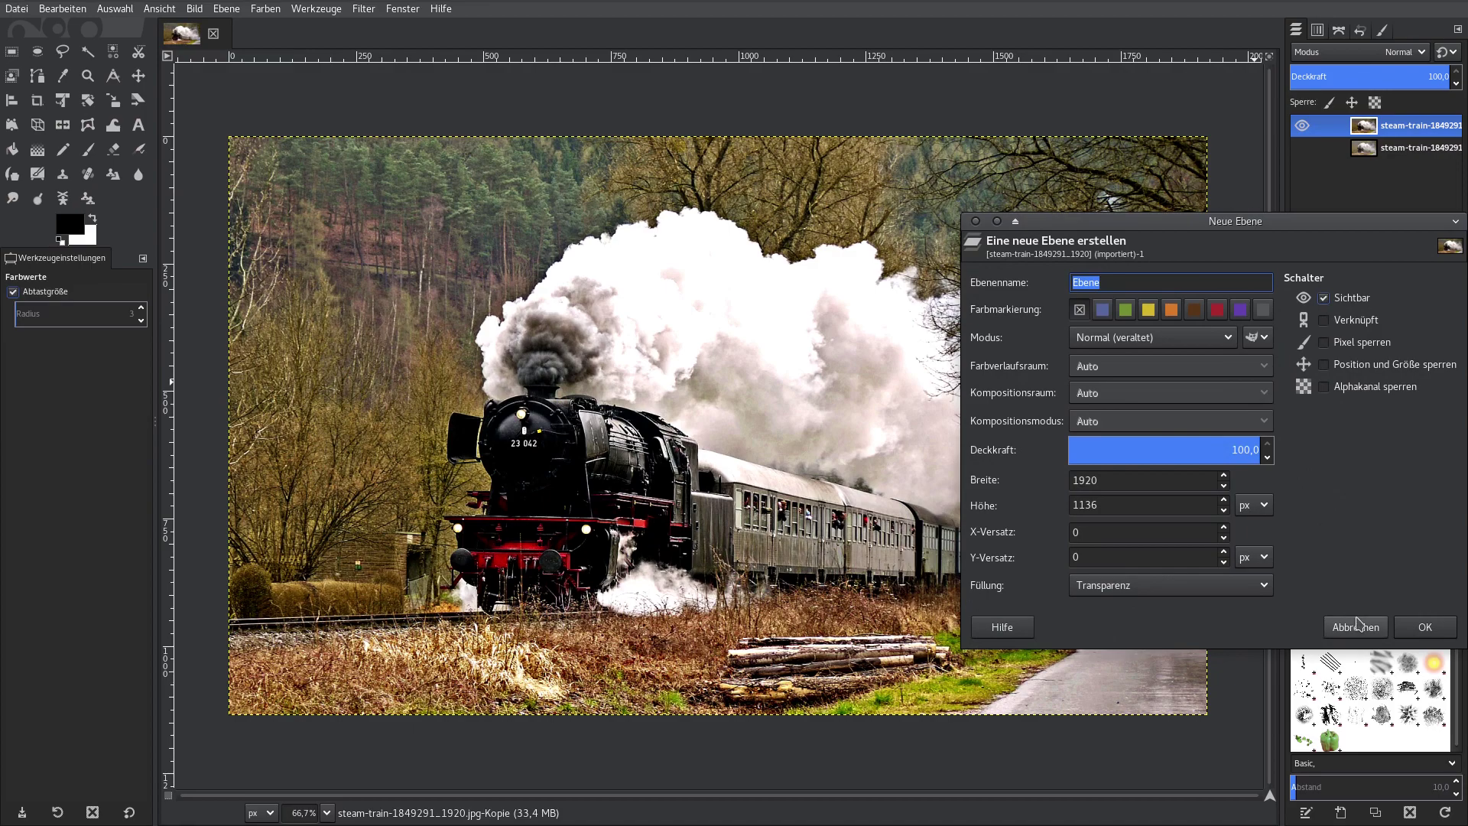
click(1423, 627)
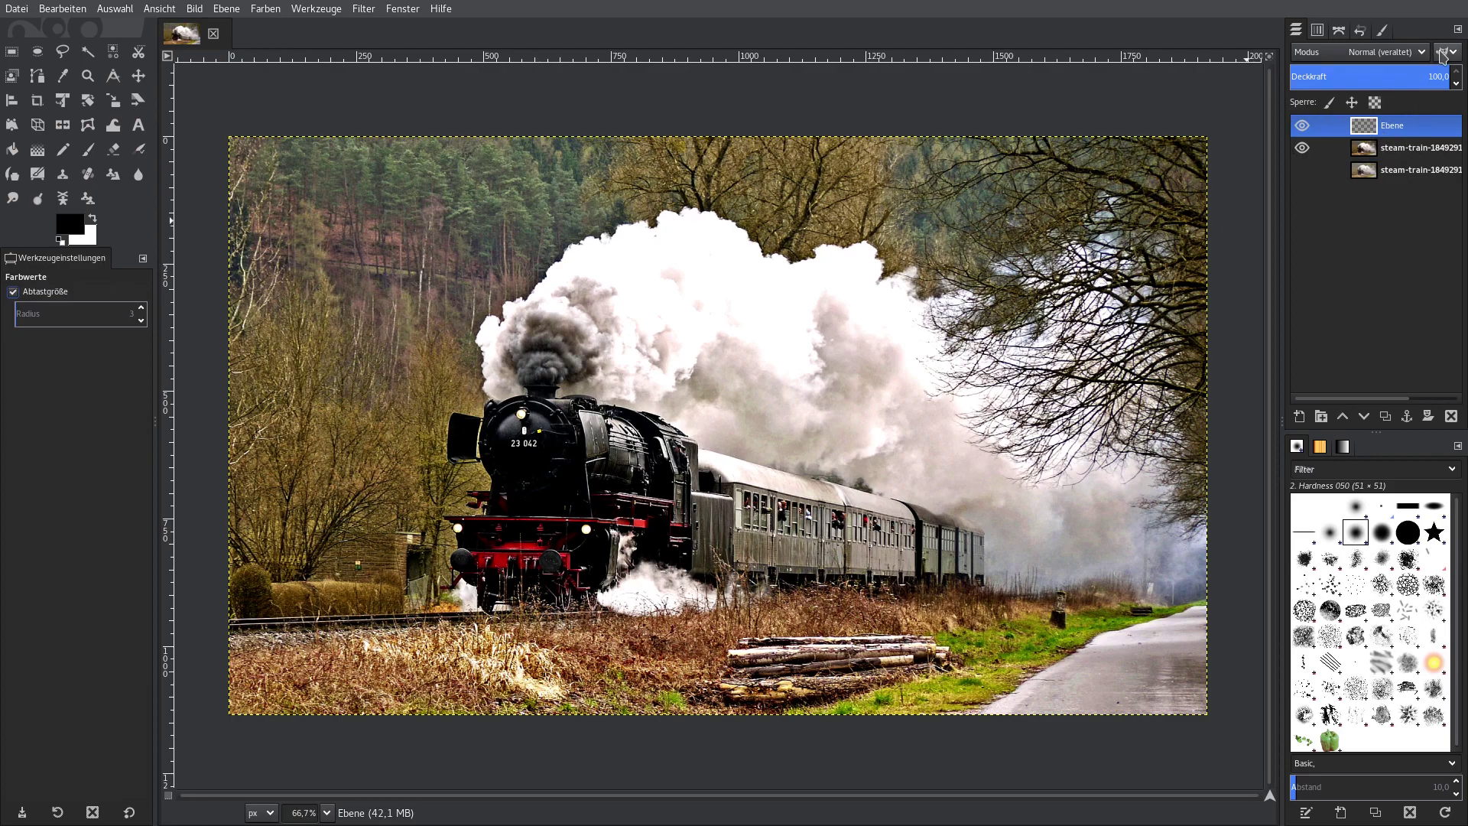
click(1445, 52)
text(25)
key(Return)
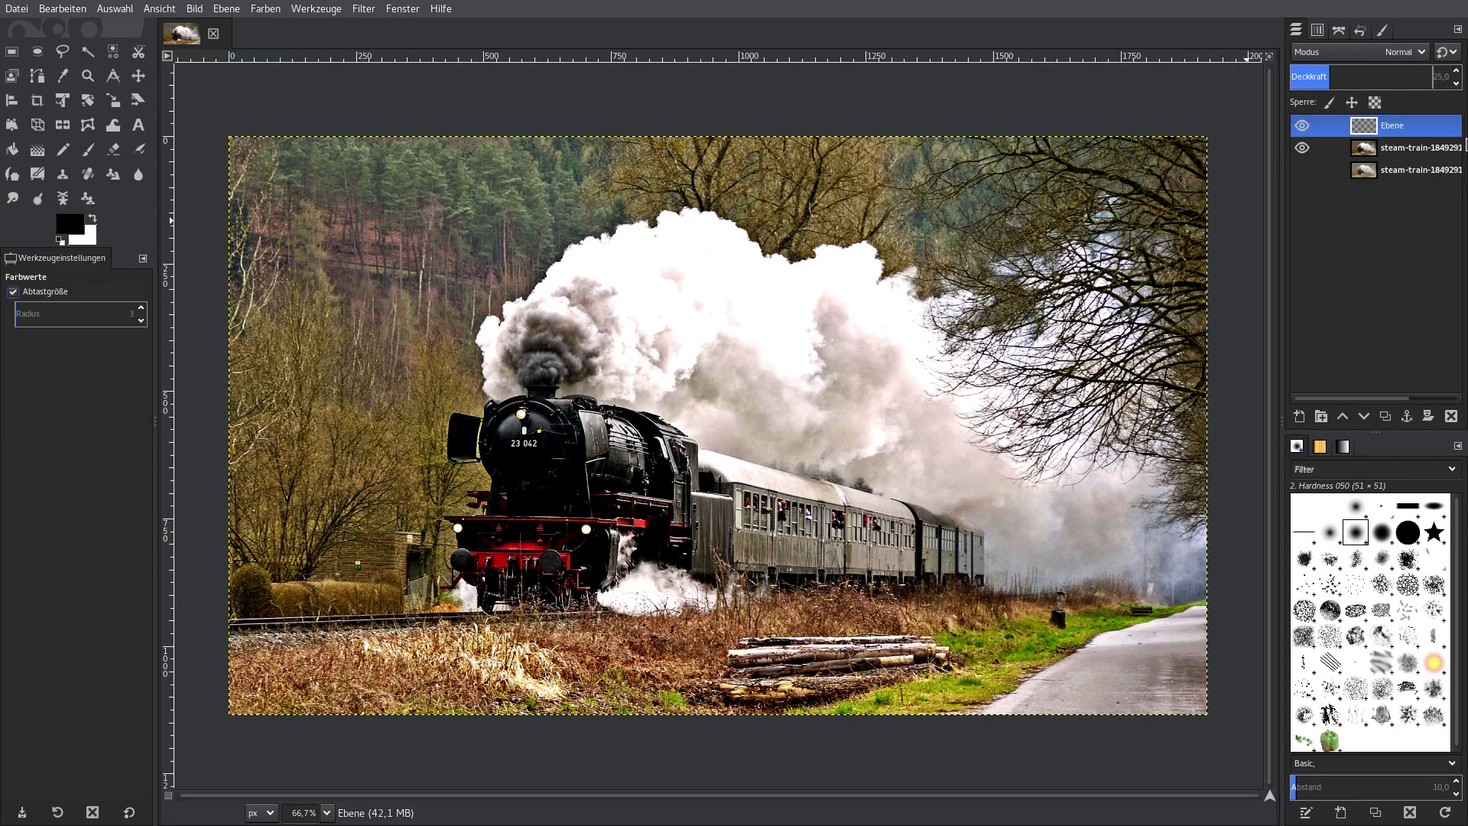
click(1403, 52)
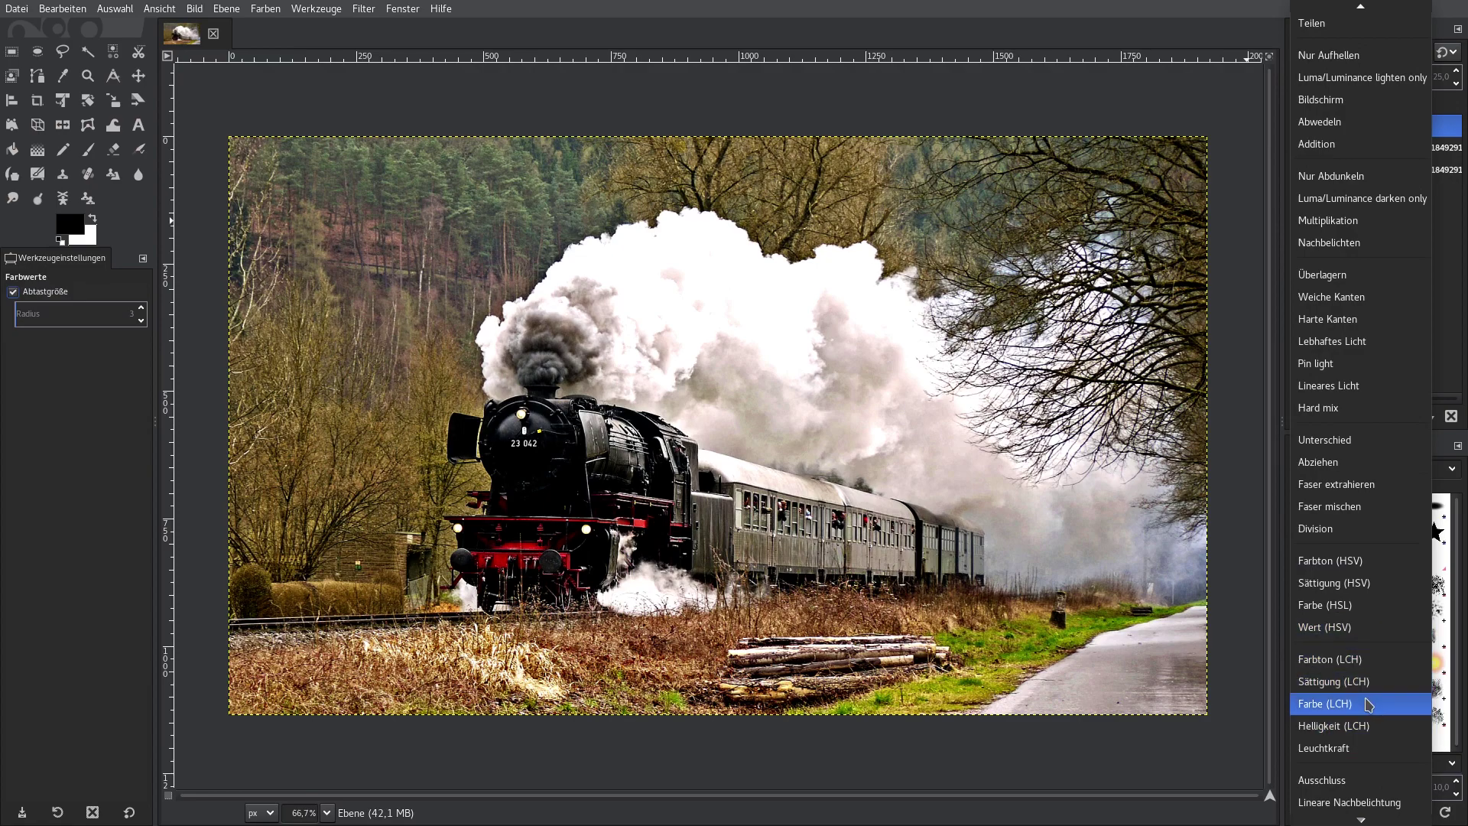
click(1342, 707)
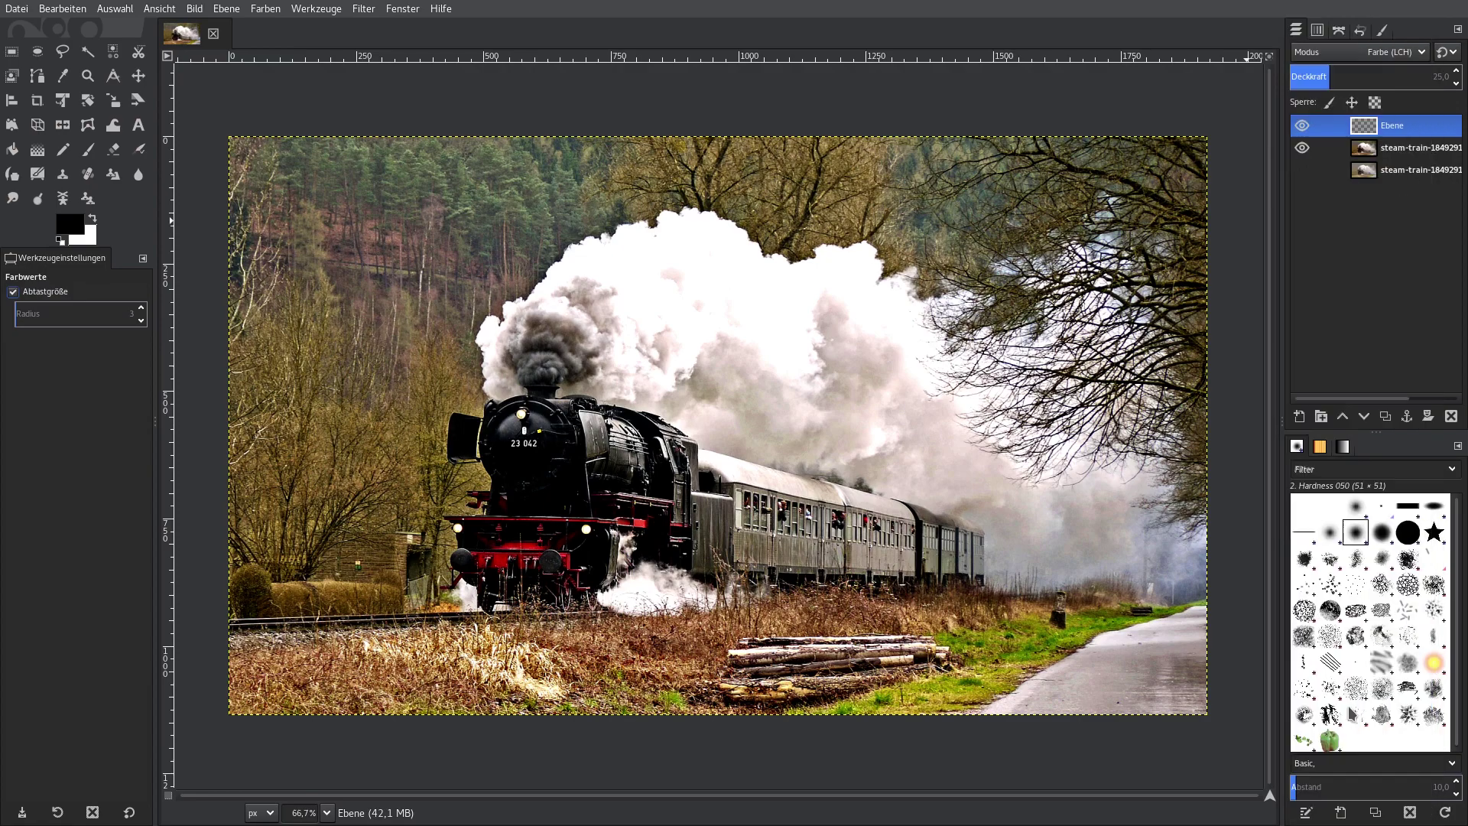
- Fill the new layer with orange ffa500 and toggle its visibility to compare the tint
click(74, 223)
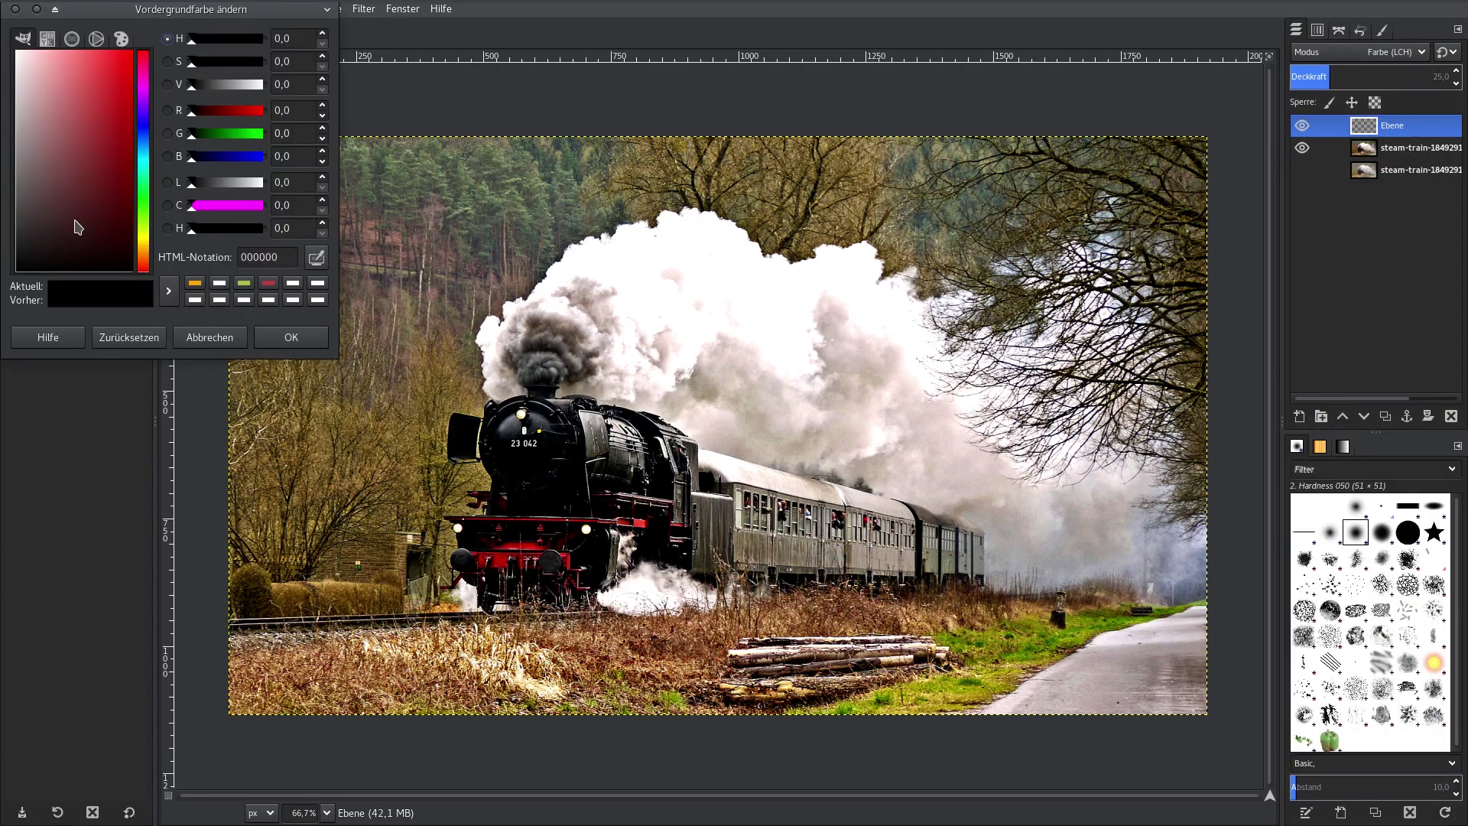
click(195, 283)
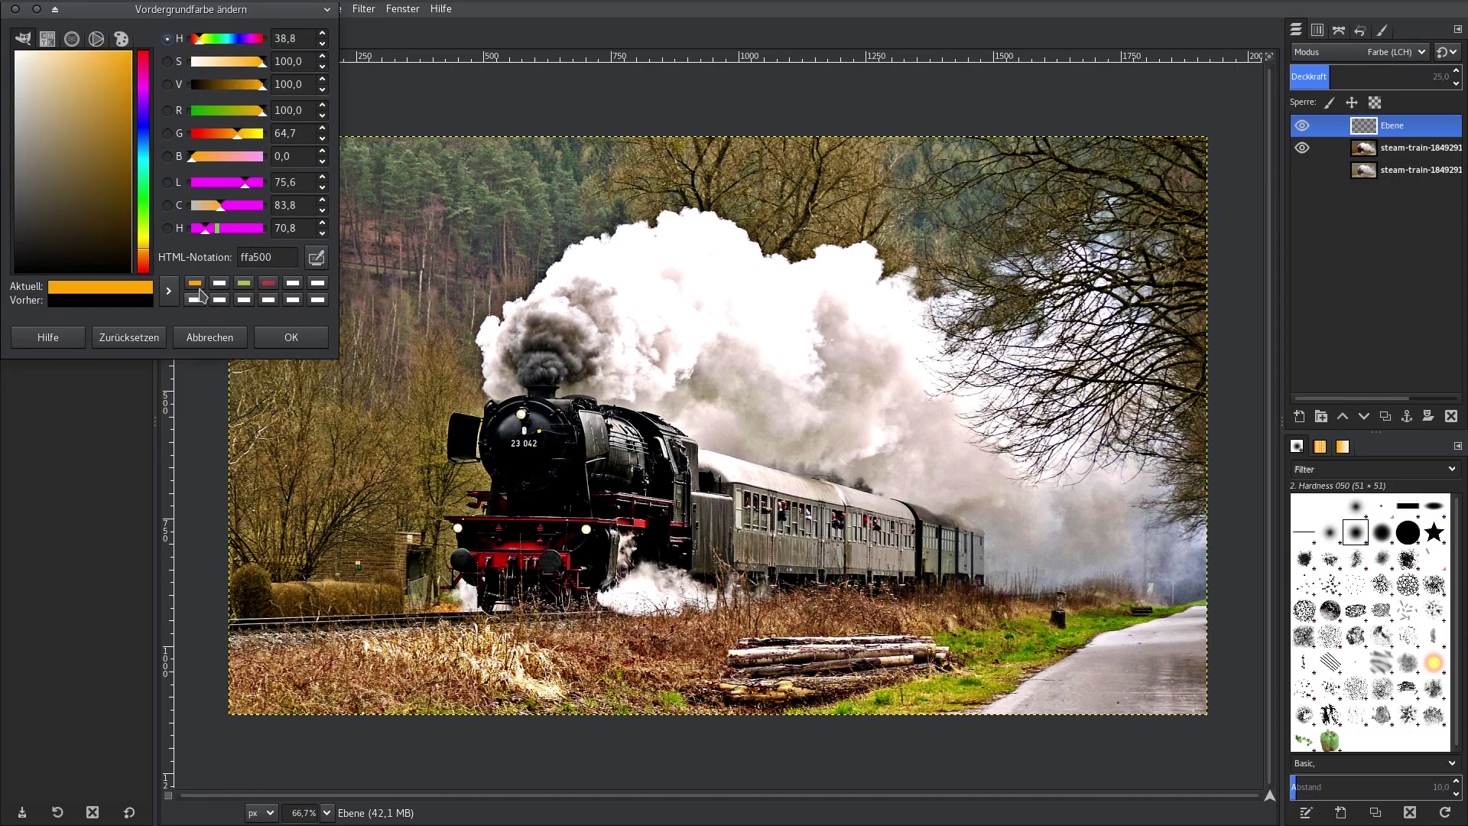
click(287, 337)
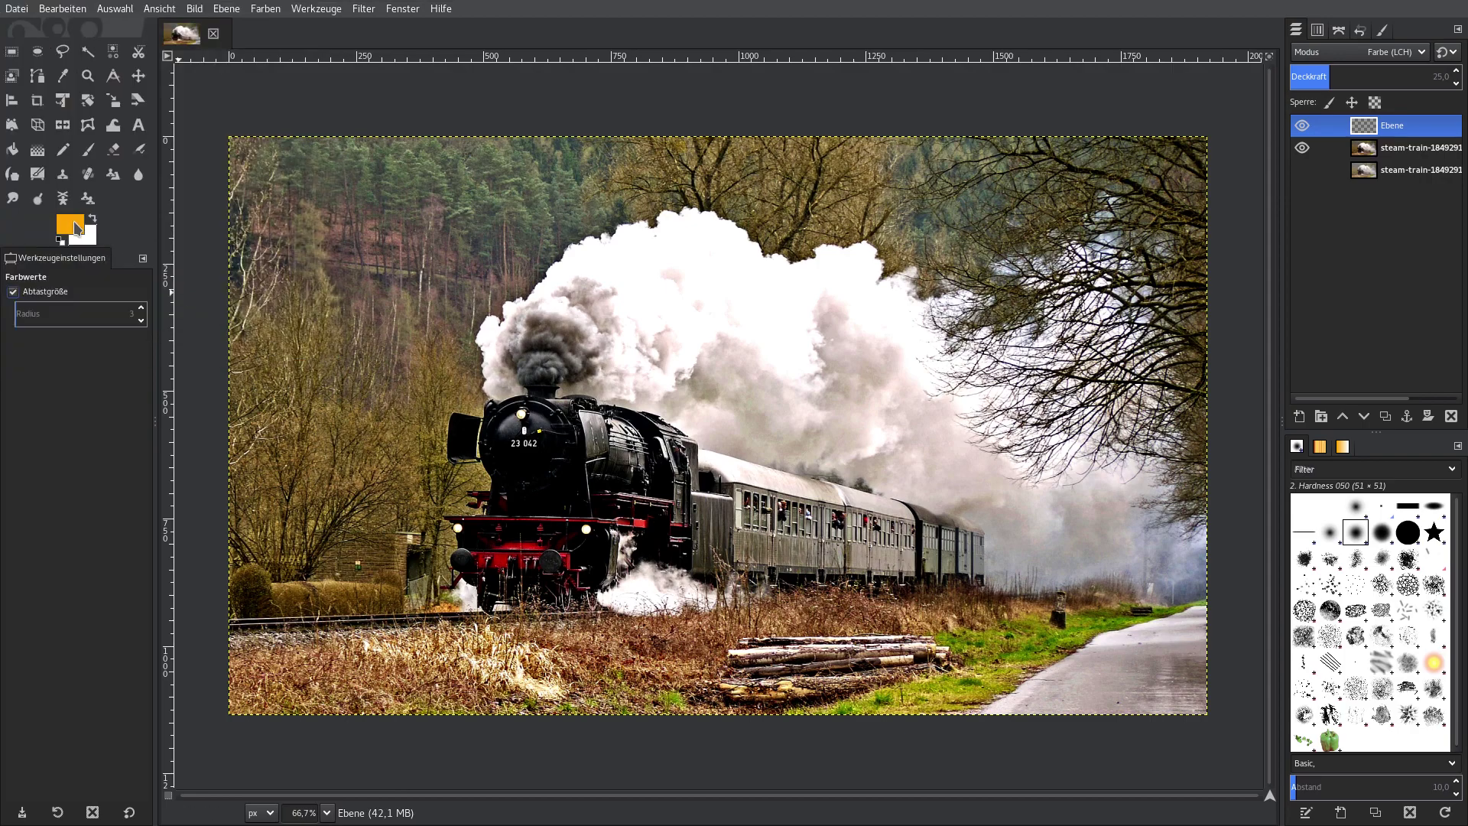
drag(76, 227, 699, 318)
click(1301, 126)
click(1301, 126)
- Merge the orange layer down into the photo copy and raise its brightness to 50
right_click(1369, 127)
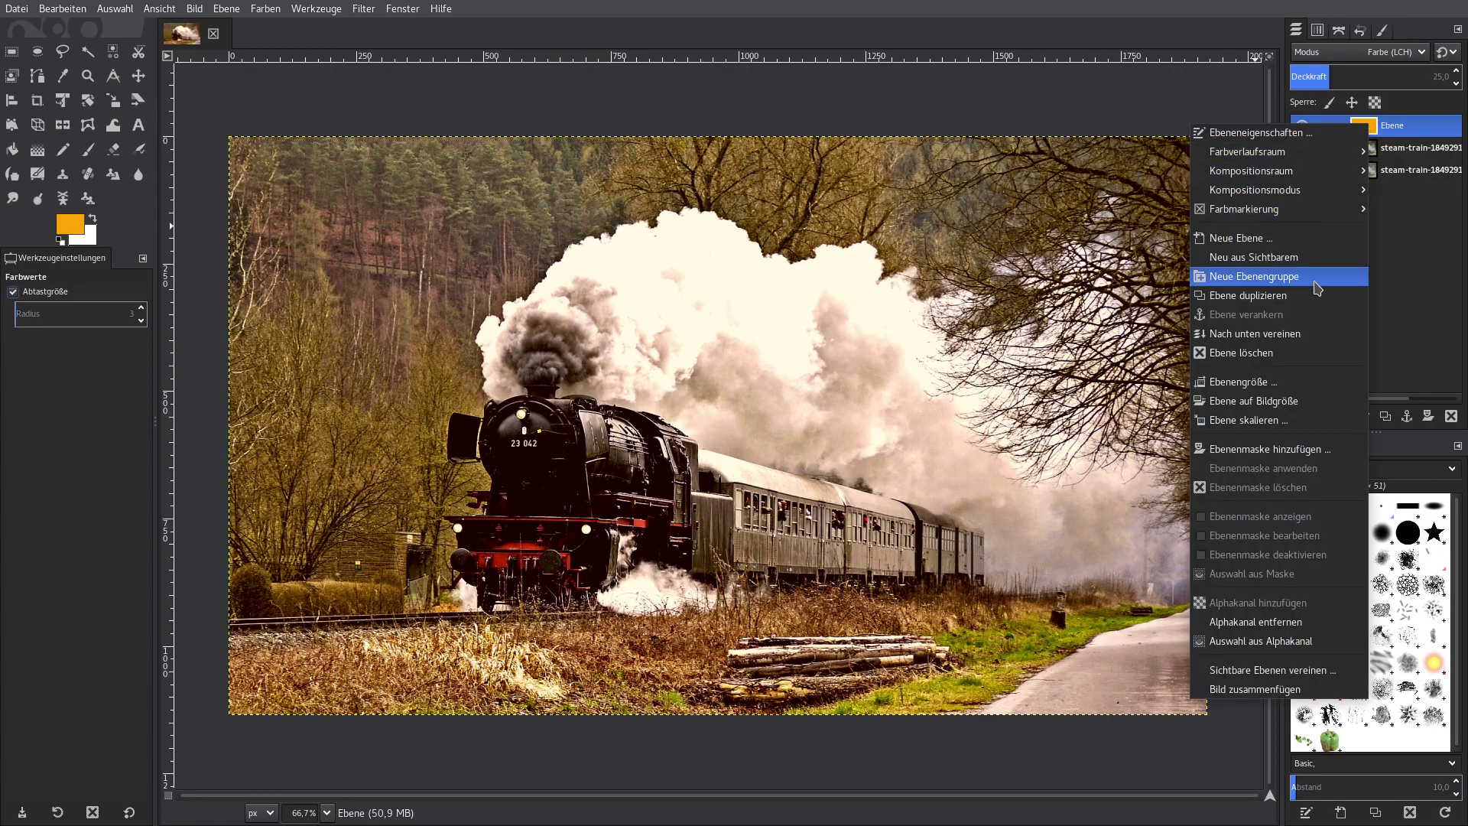
click(1306, 333)
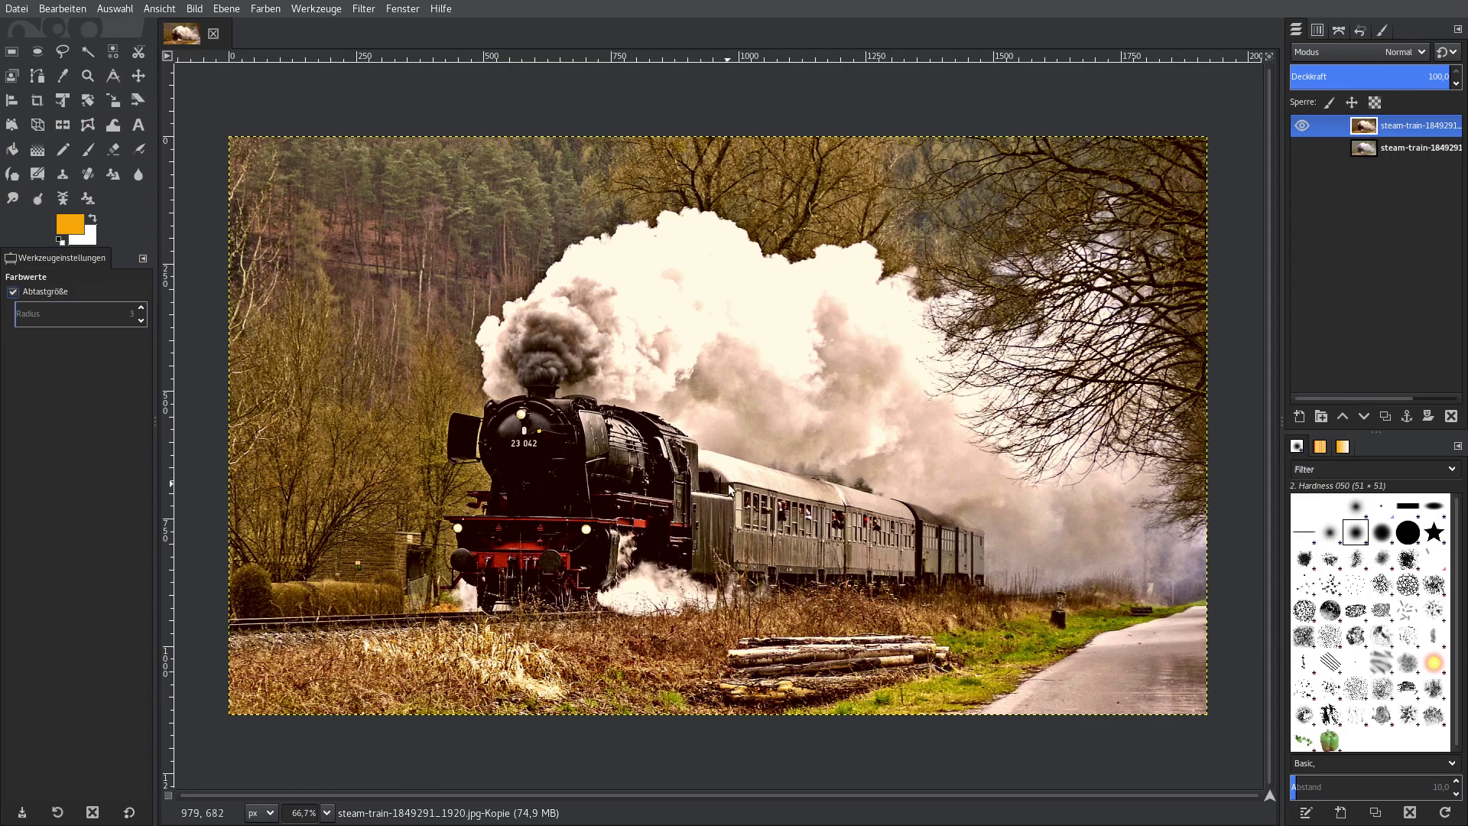
click(266, 8)
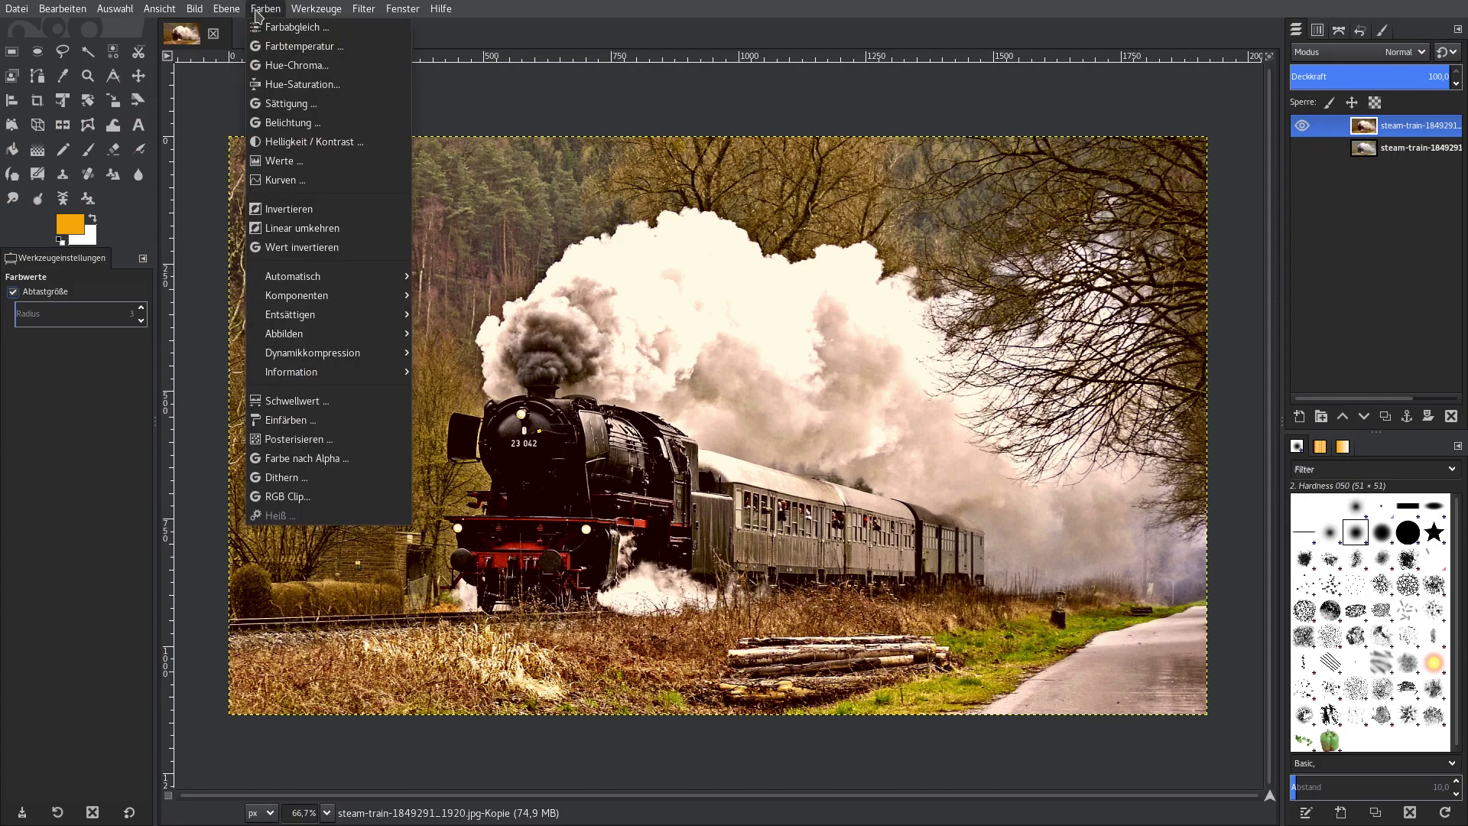
click(305, 162)
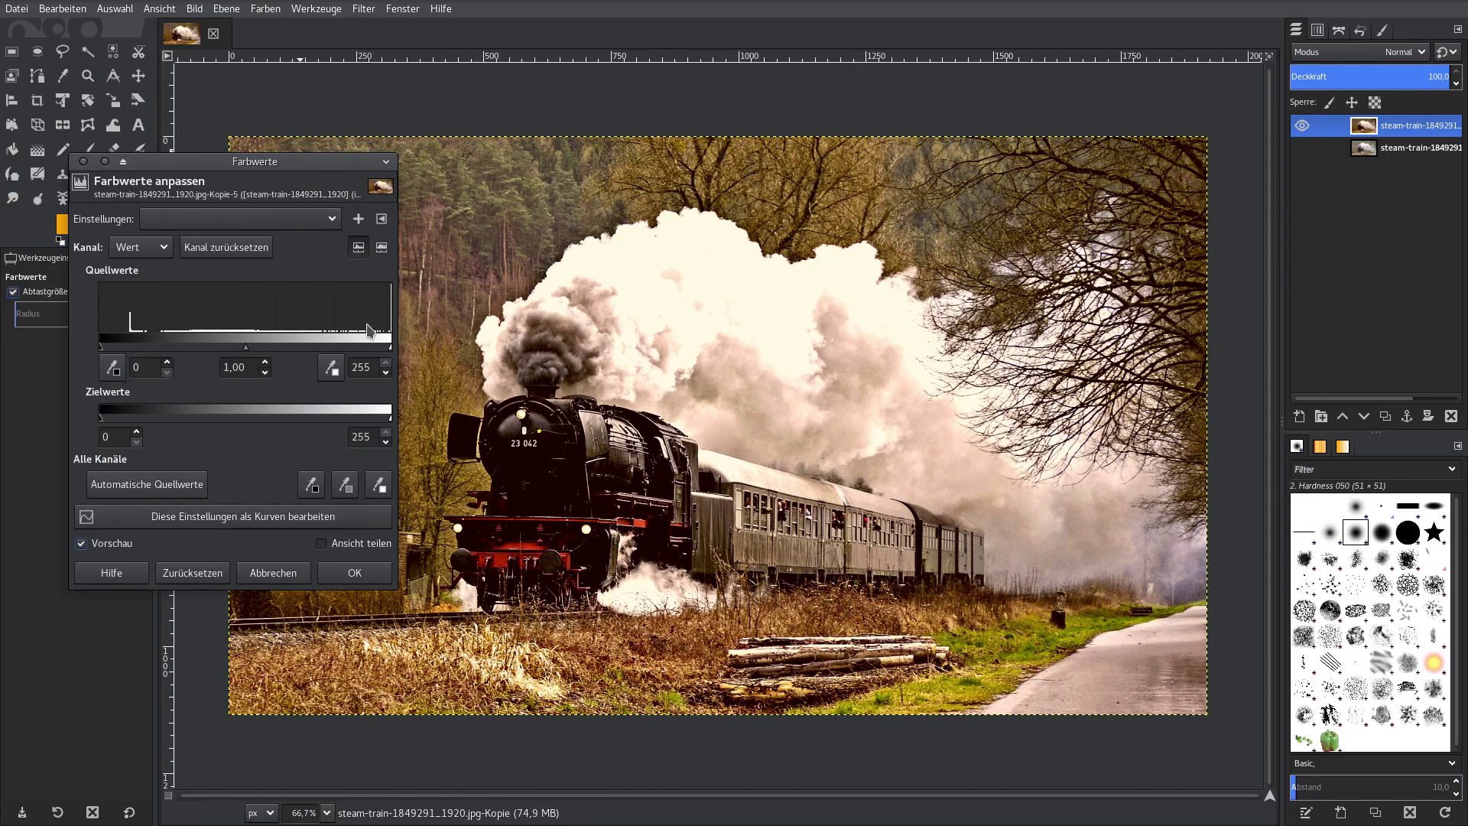
click(289, 574)
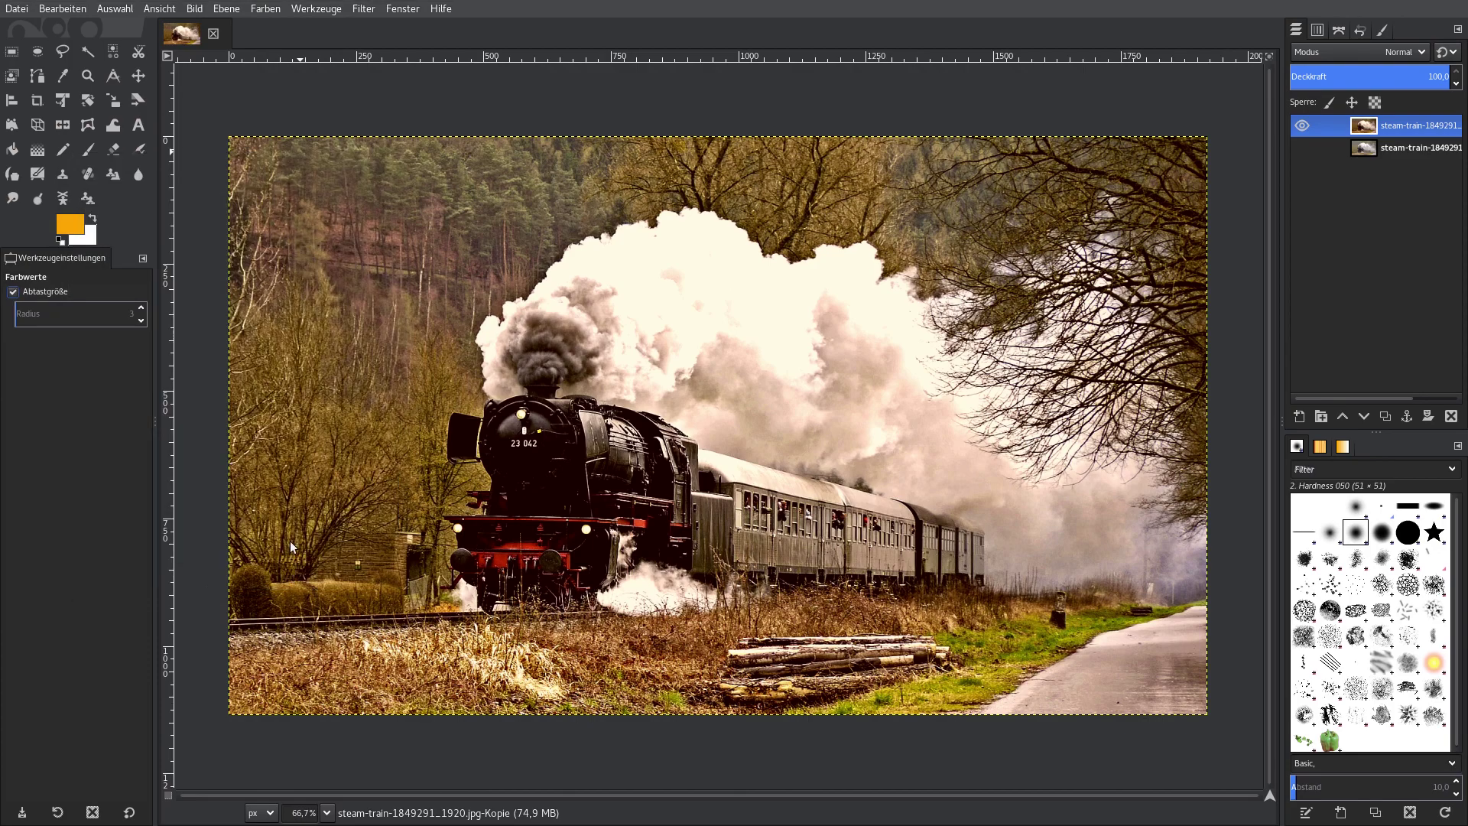
click(266, 9)
click(305, 141)
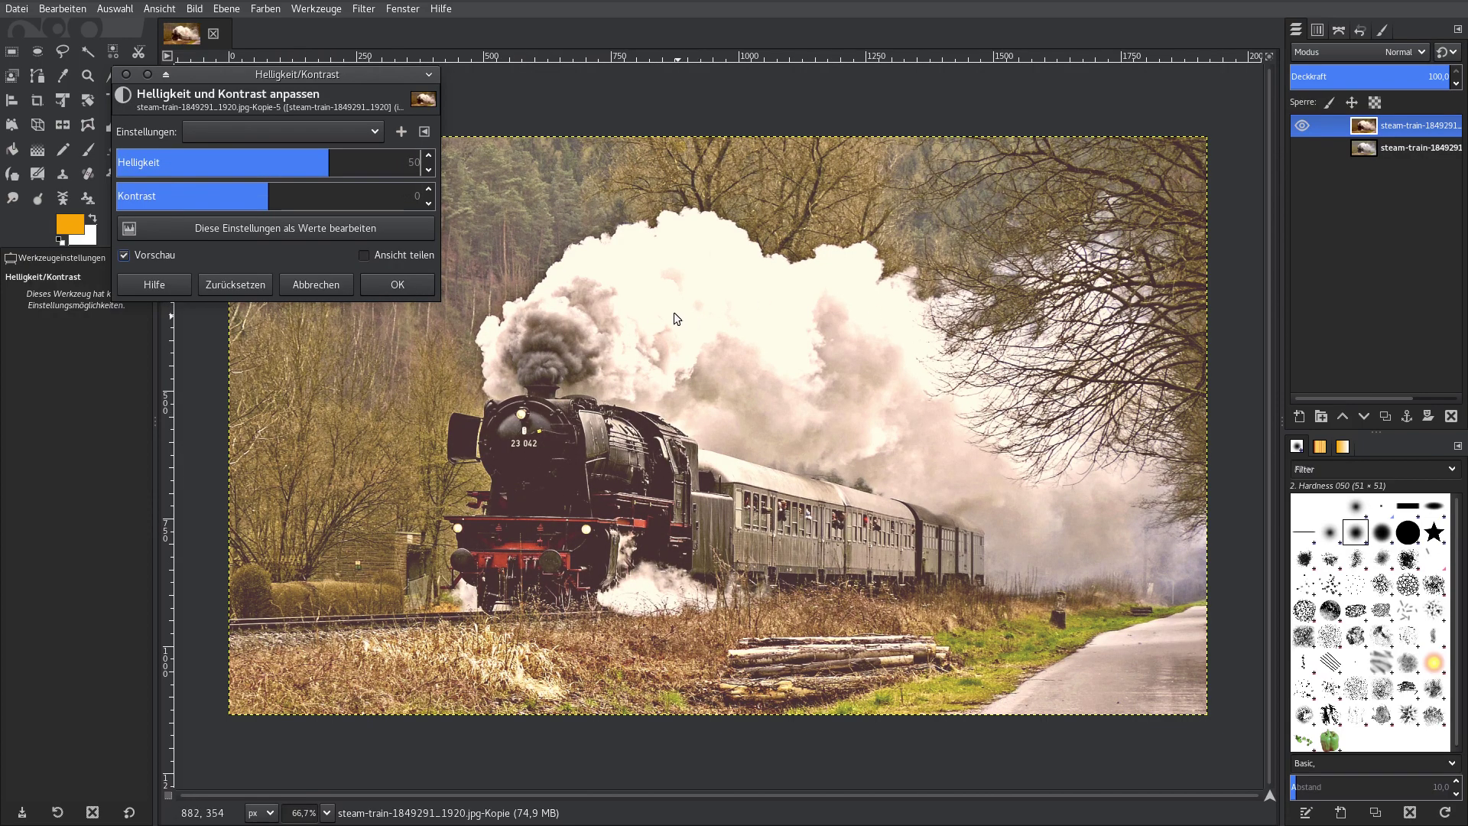
click(397, 284)
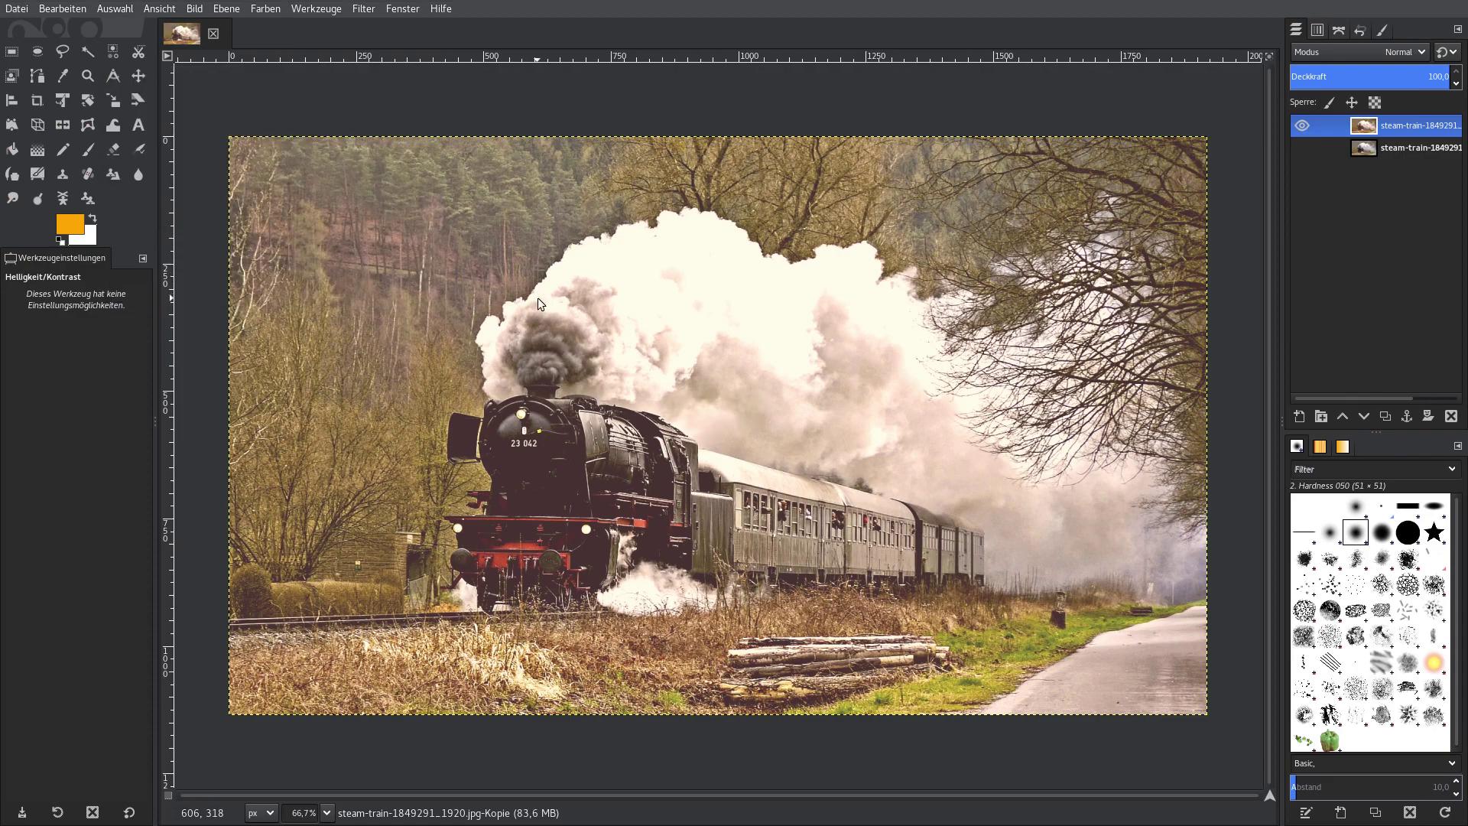
- Raise the top layer's Saturation scale to 1.050
click(268, 9)
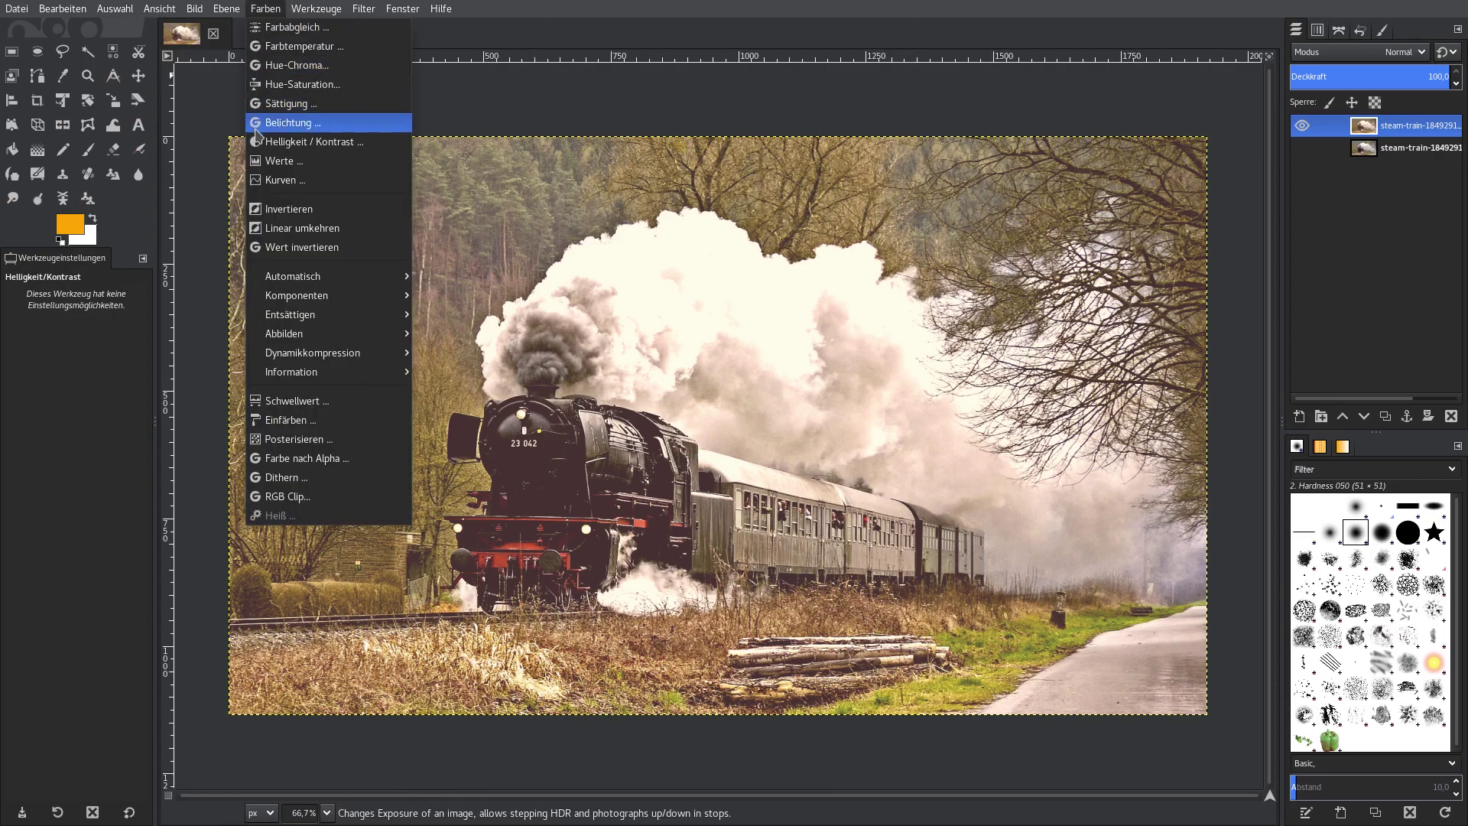
click(290, 103)
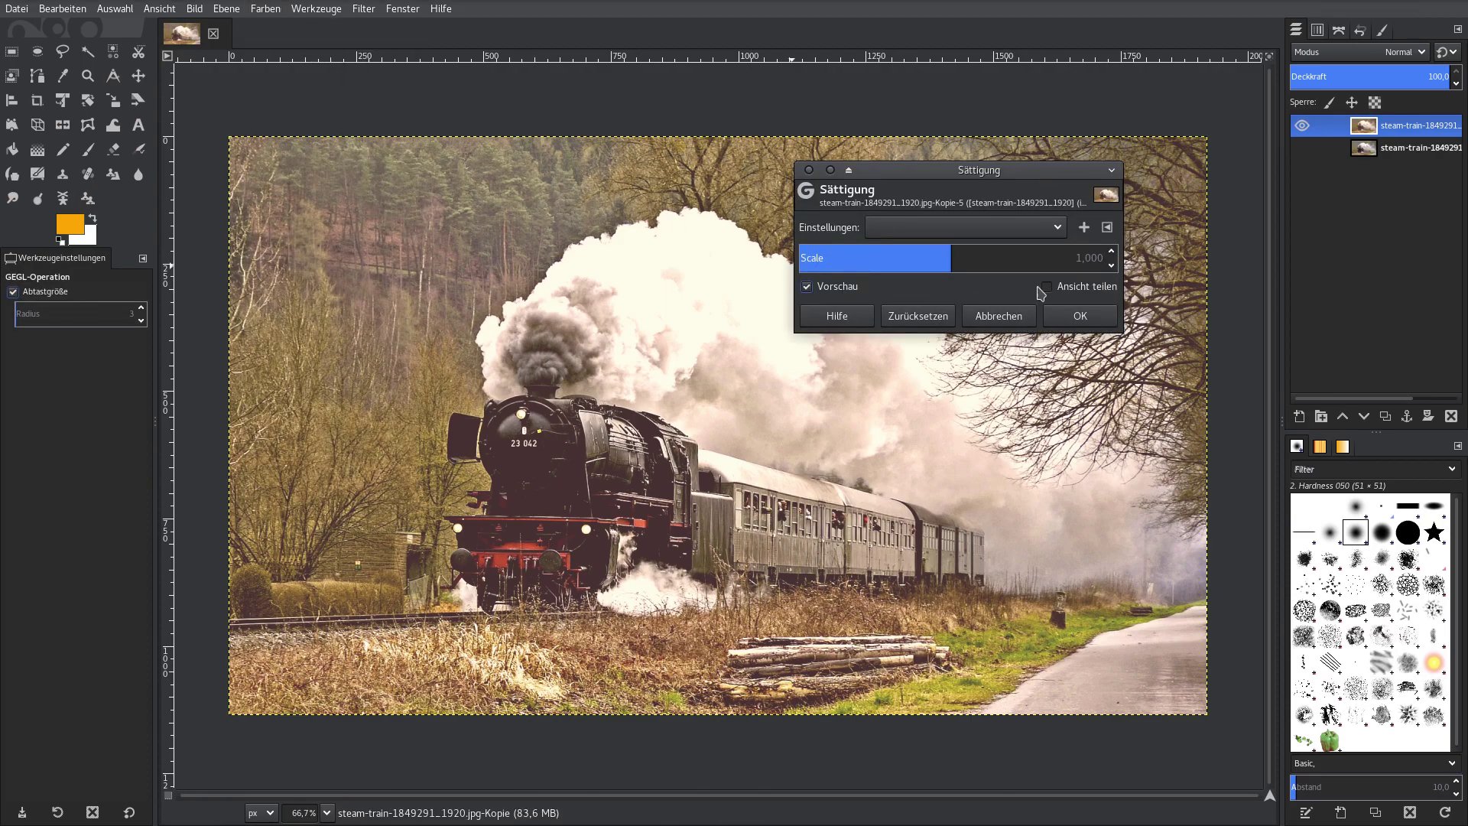
double_click(1095, 260)
text(050)
key(Return)
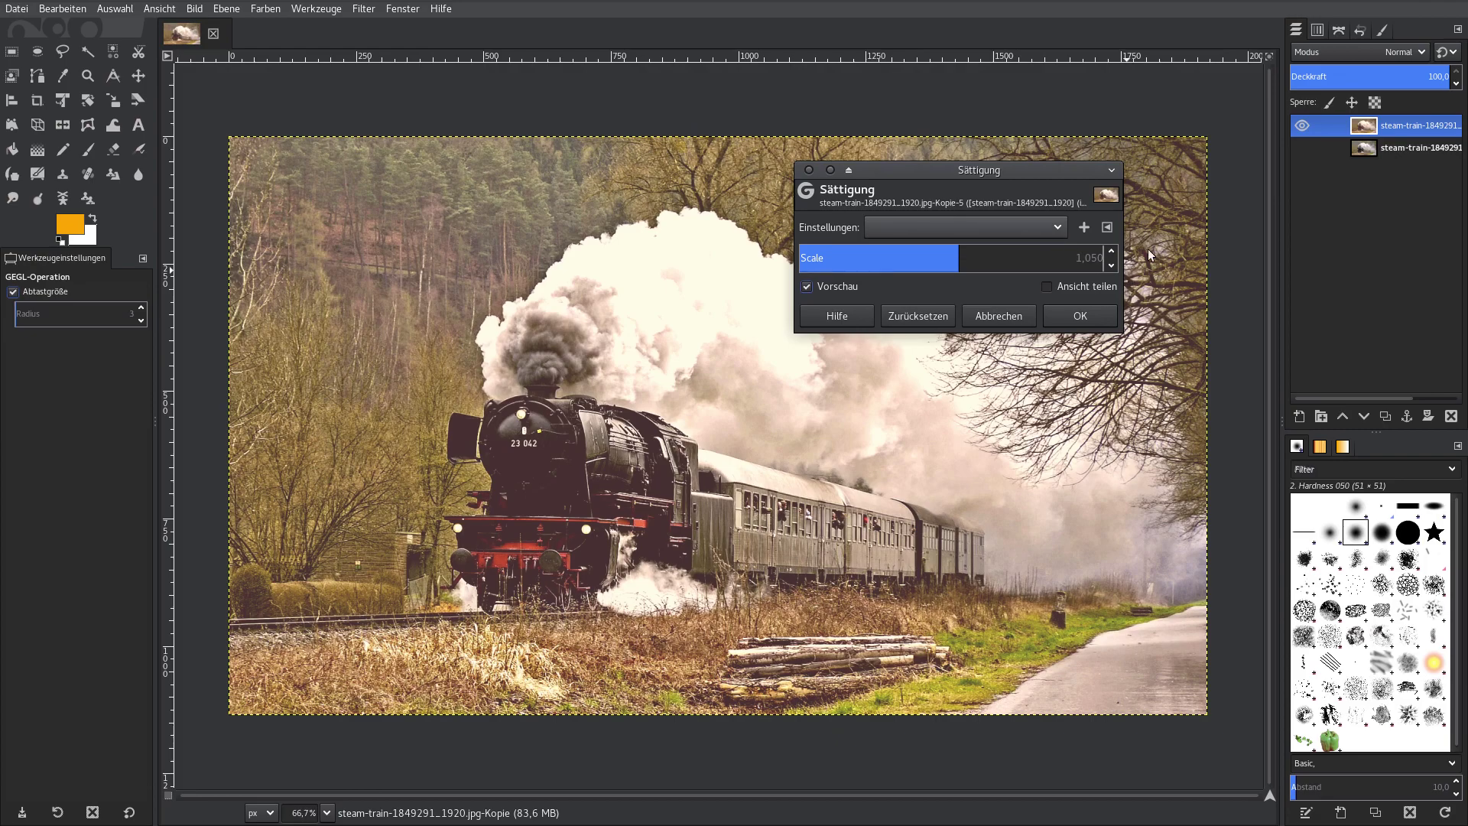
click(1067, 314)
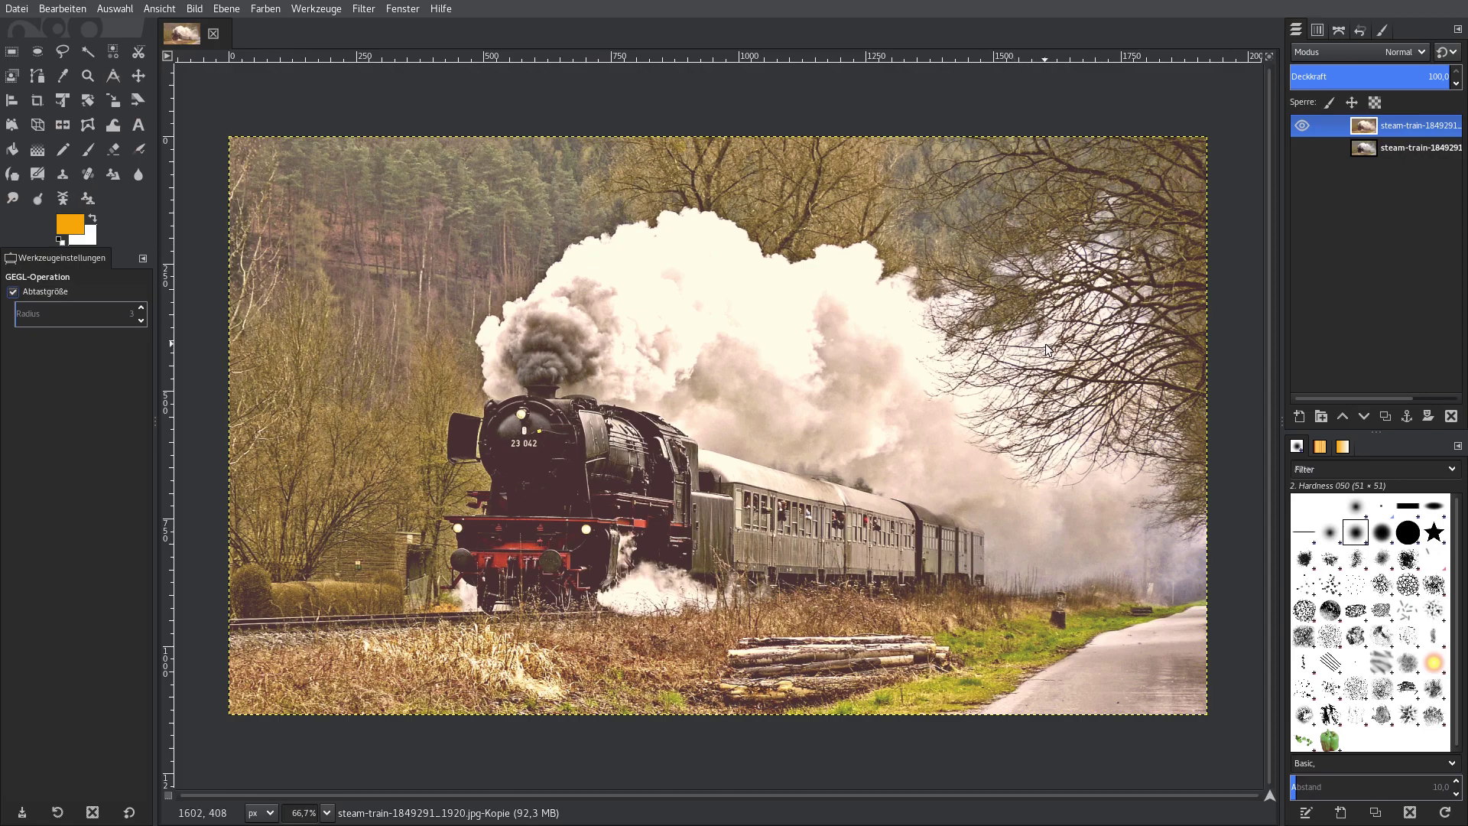
- Duplicate the photo layer twice, hide the top copy, select the second, and reset colours to black/white
double_click(1385, 416)
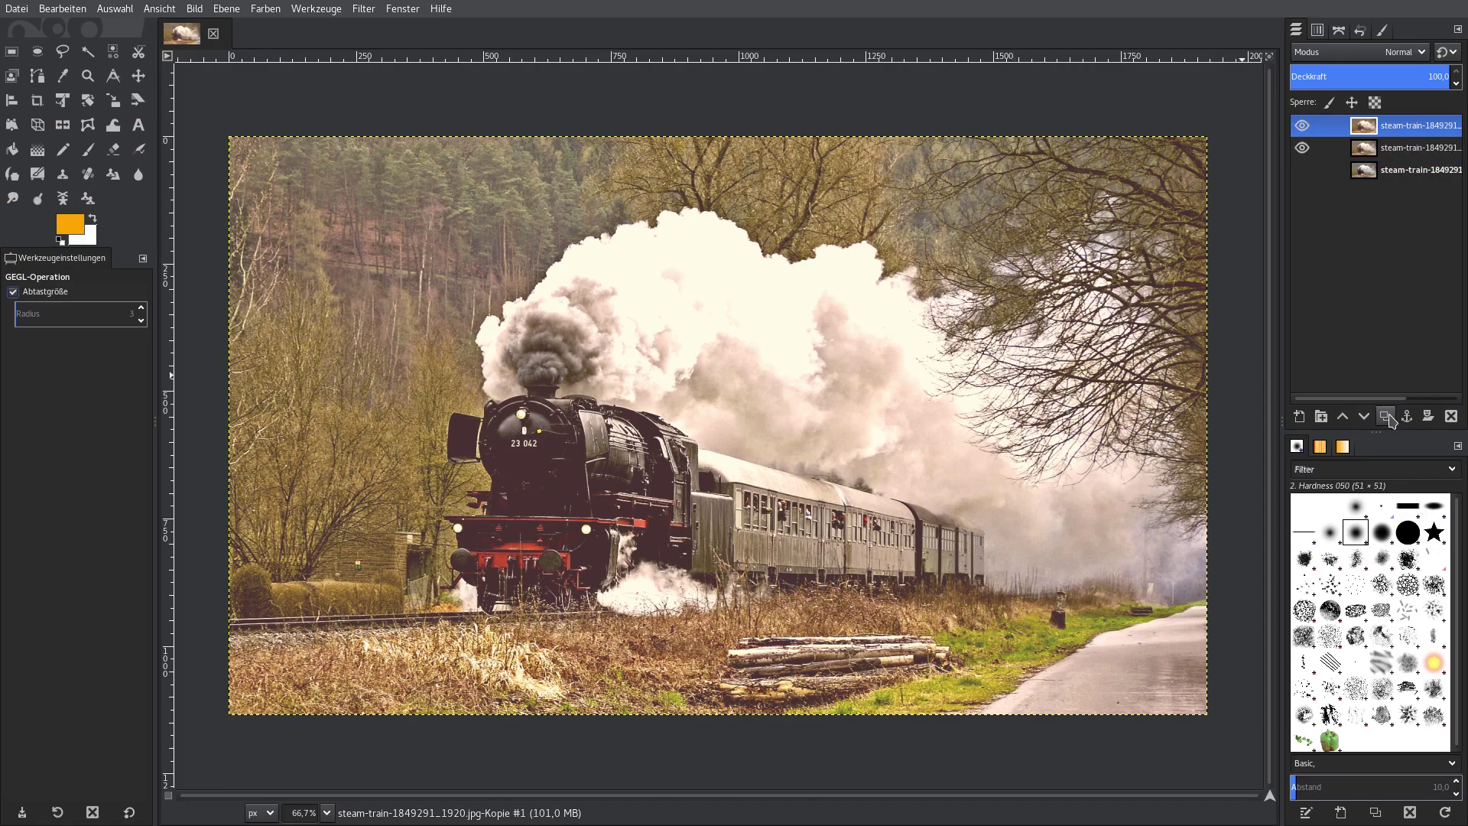
click(1302, 127)
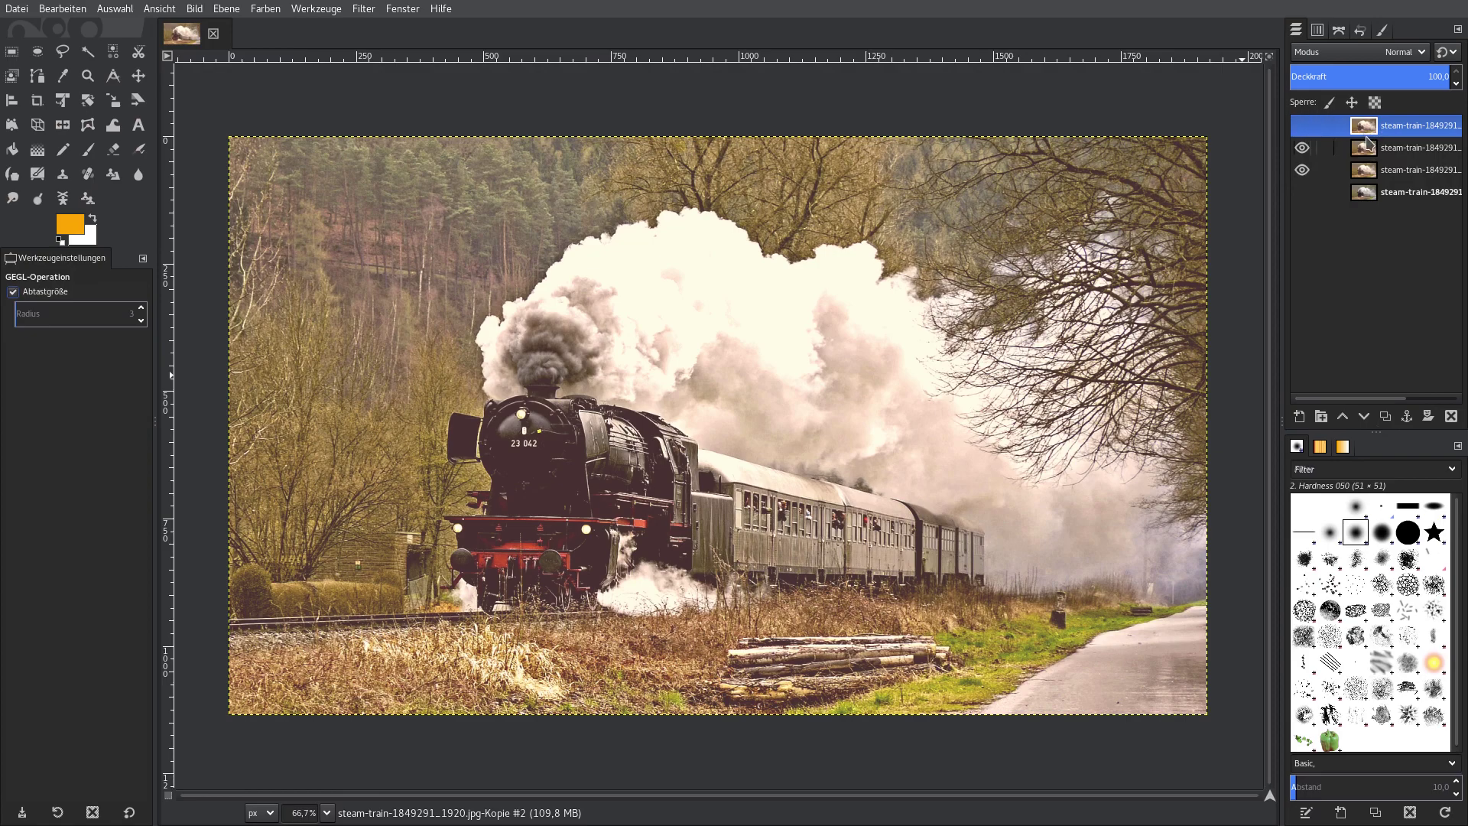
click(1369, 156)
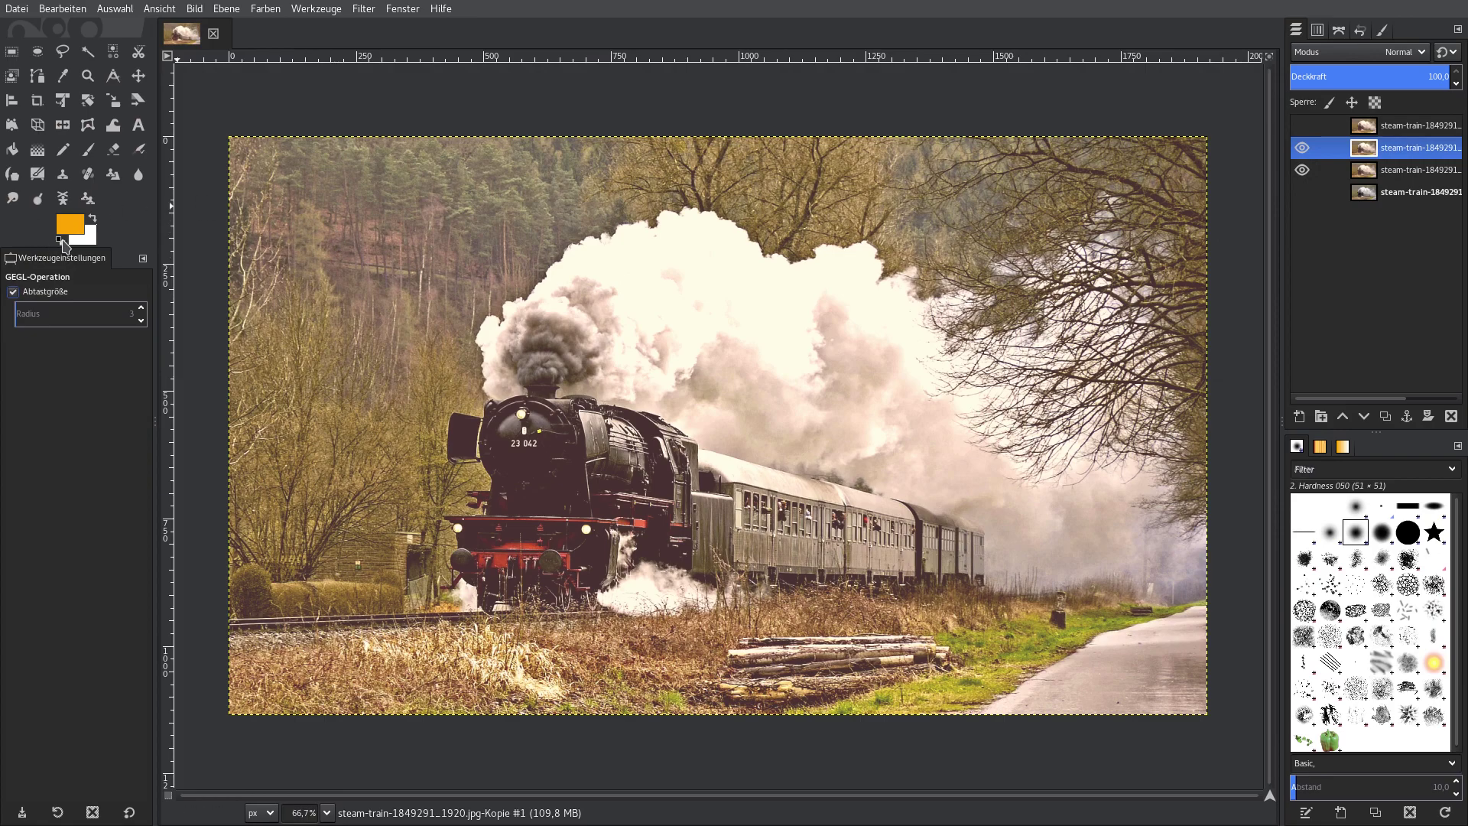
click(60, 240)
- Apply a red bf4040-to-white Gradient Map to the second photo copy
click(296, 9)
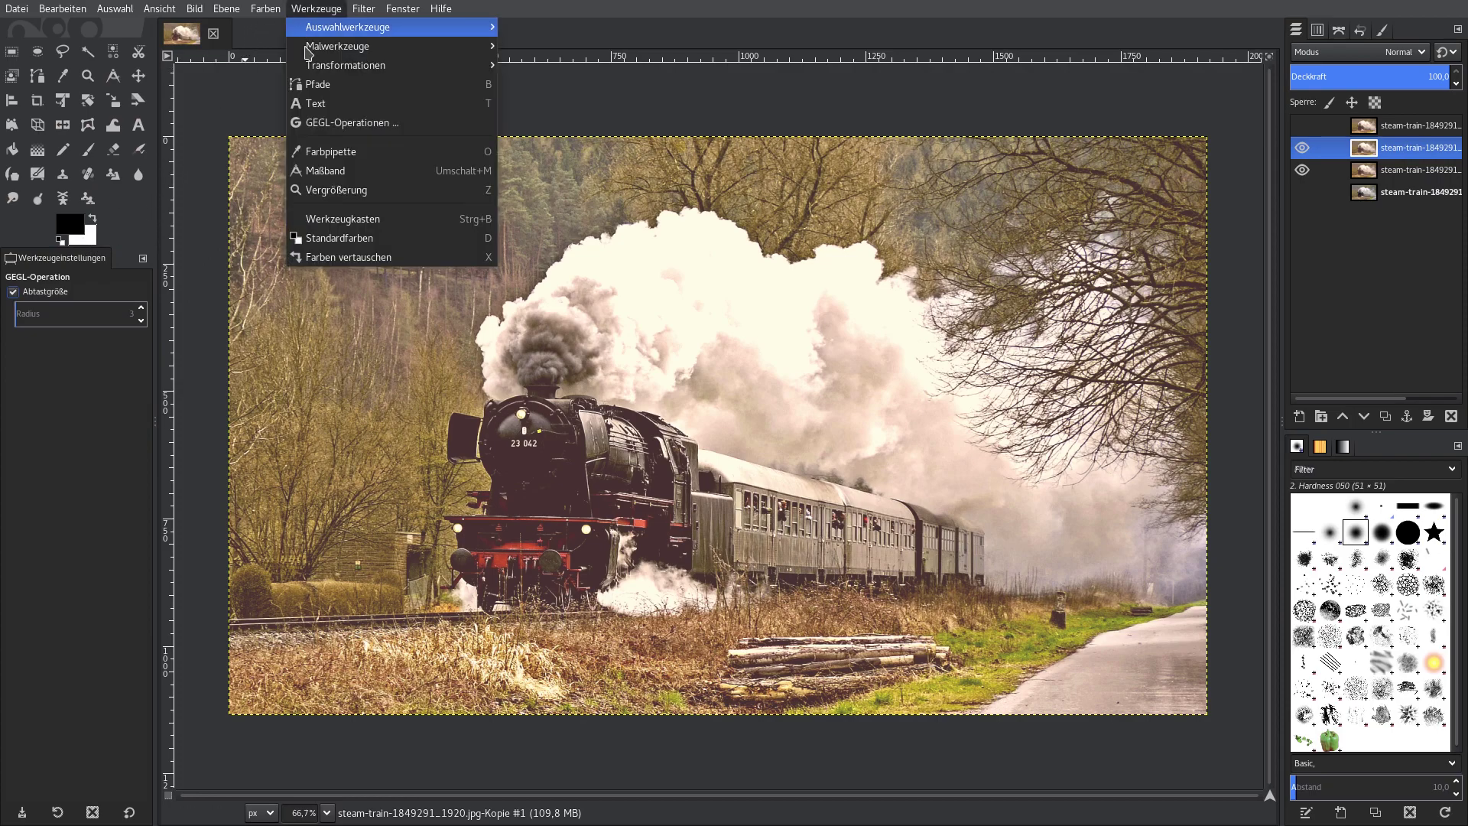
click(327, 122)
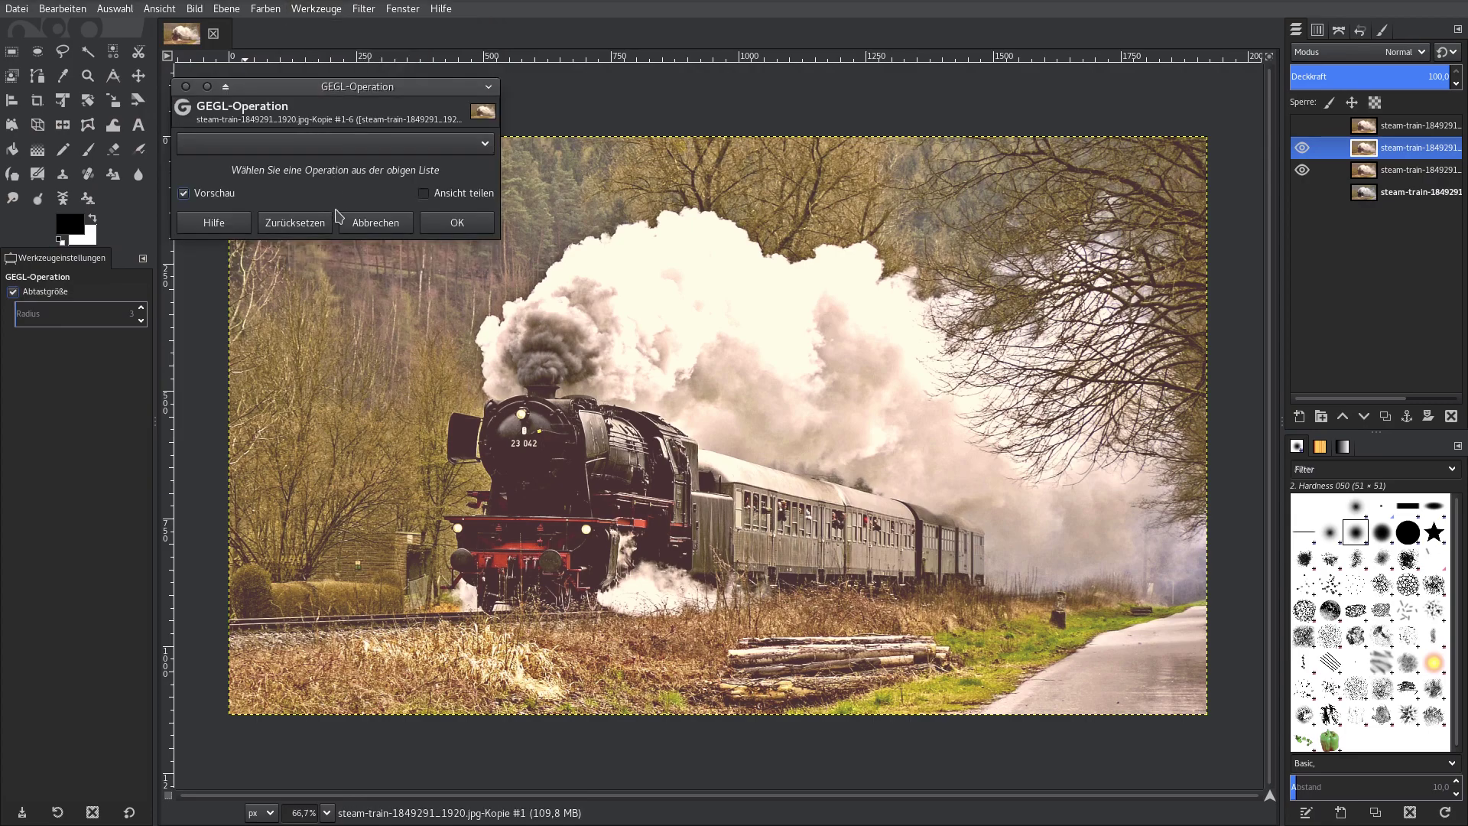
click(314, 144)
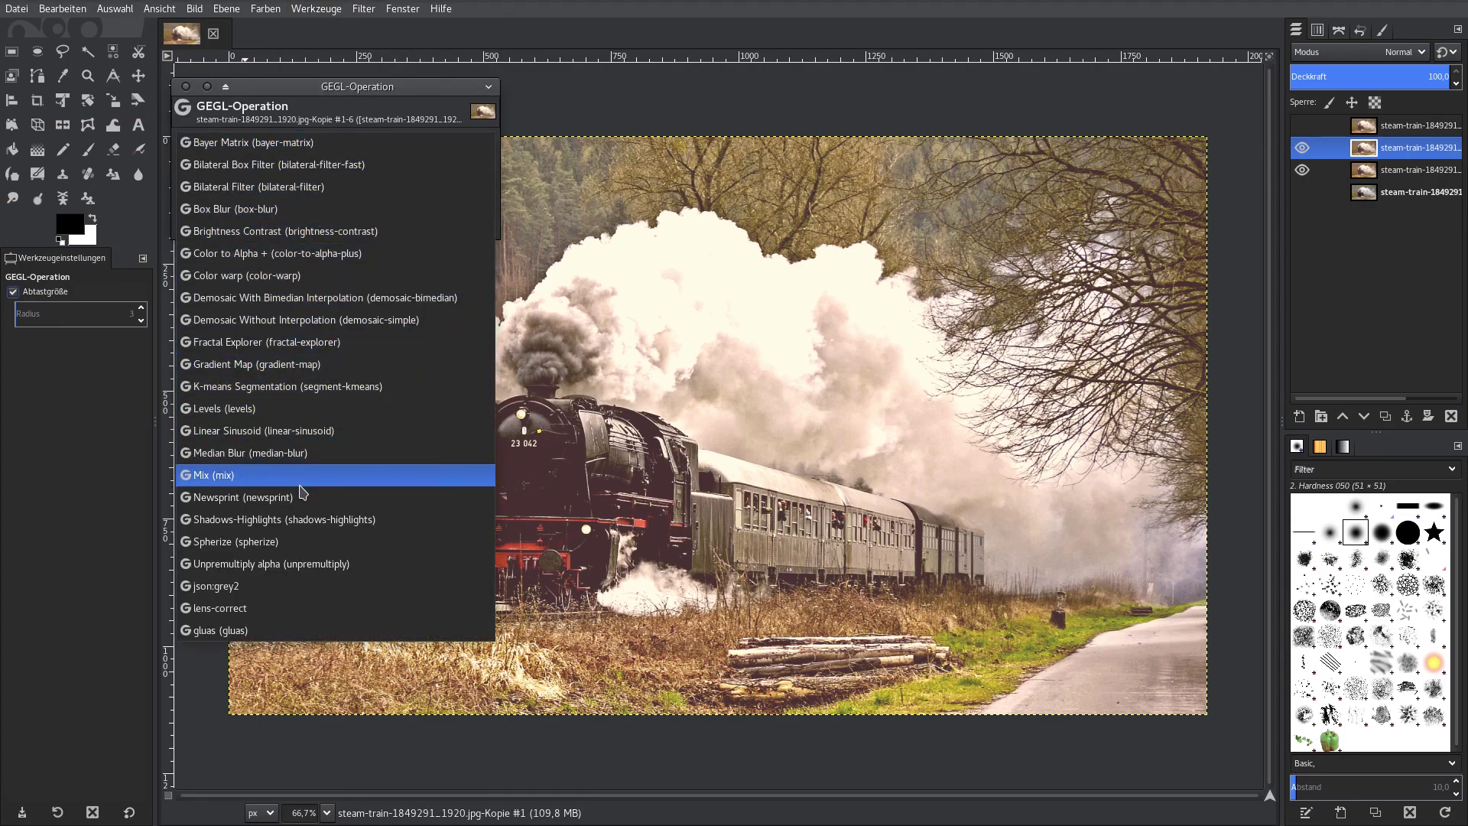
click(296, 374)
click(317, 223)
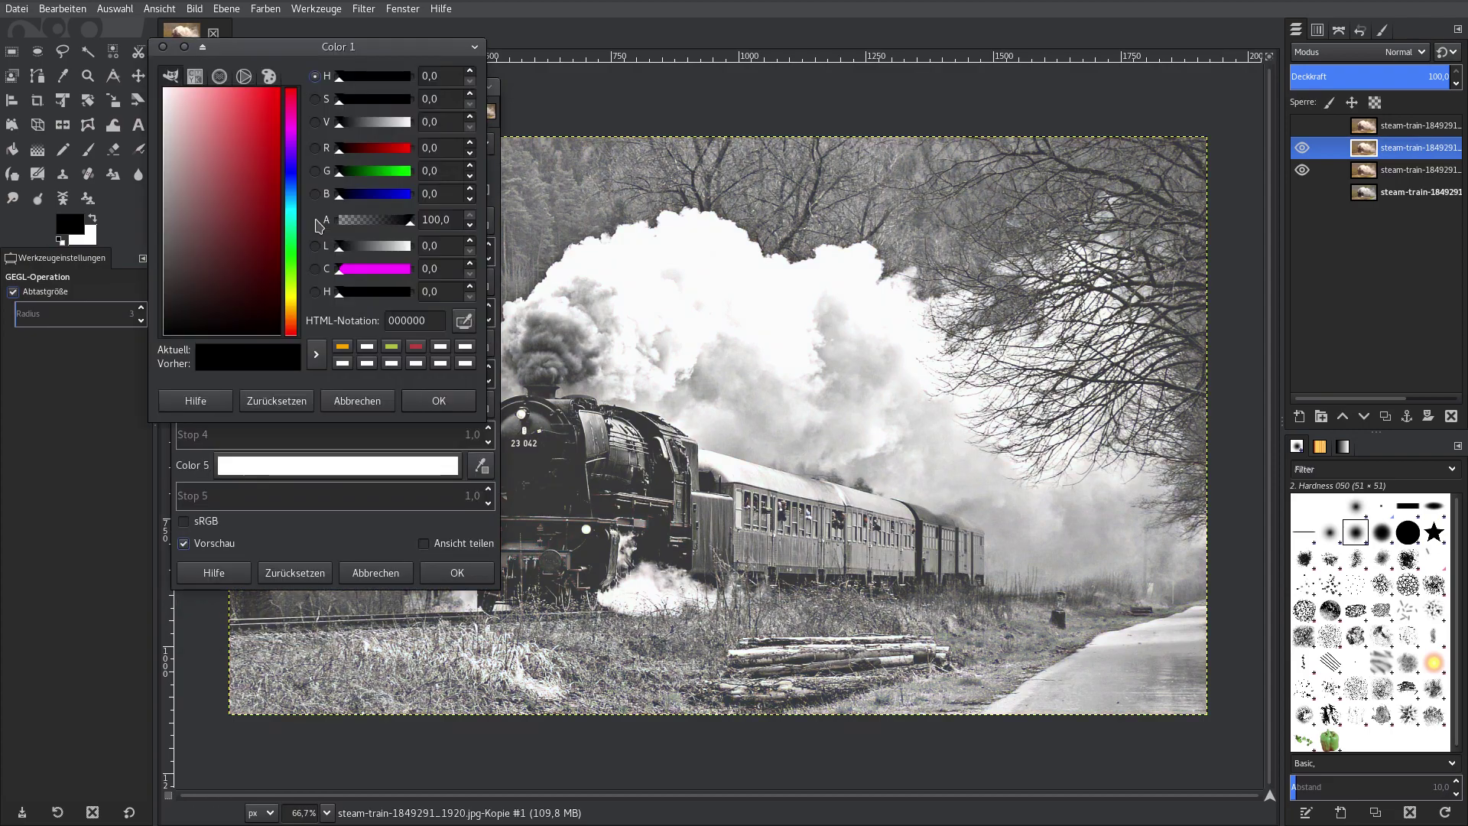
click(416, 347)
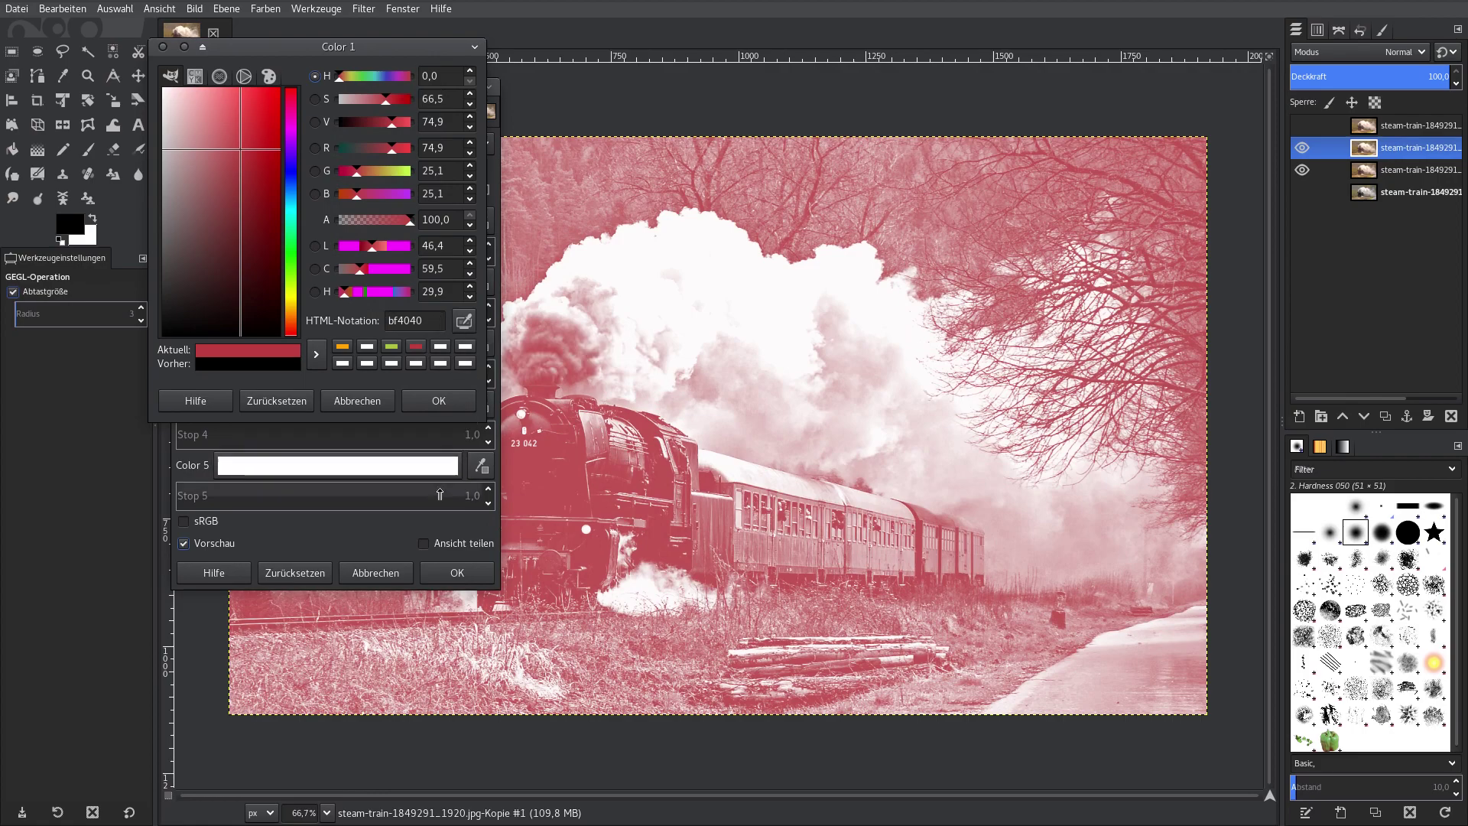
click(457, 573)
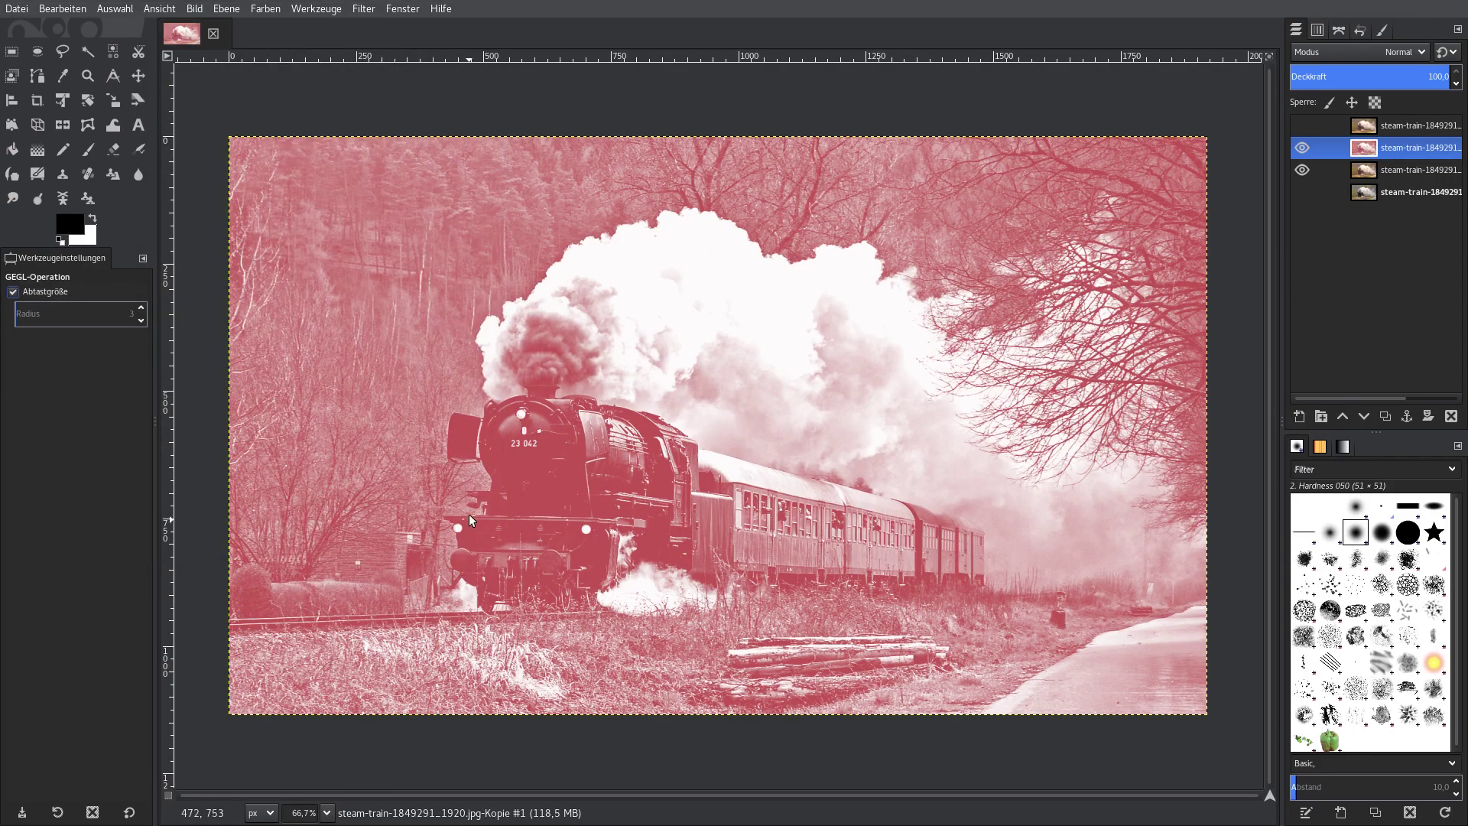
- Show the top photo copy again and select it
click(1302, 125)
click(1367, 133)
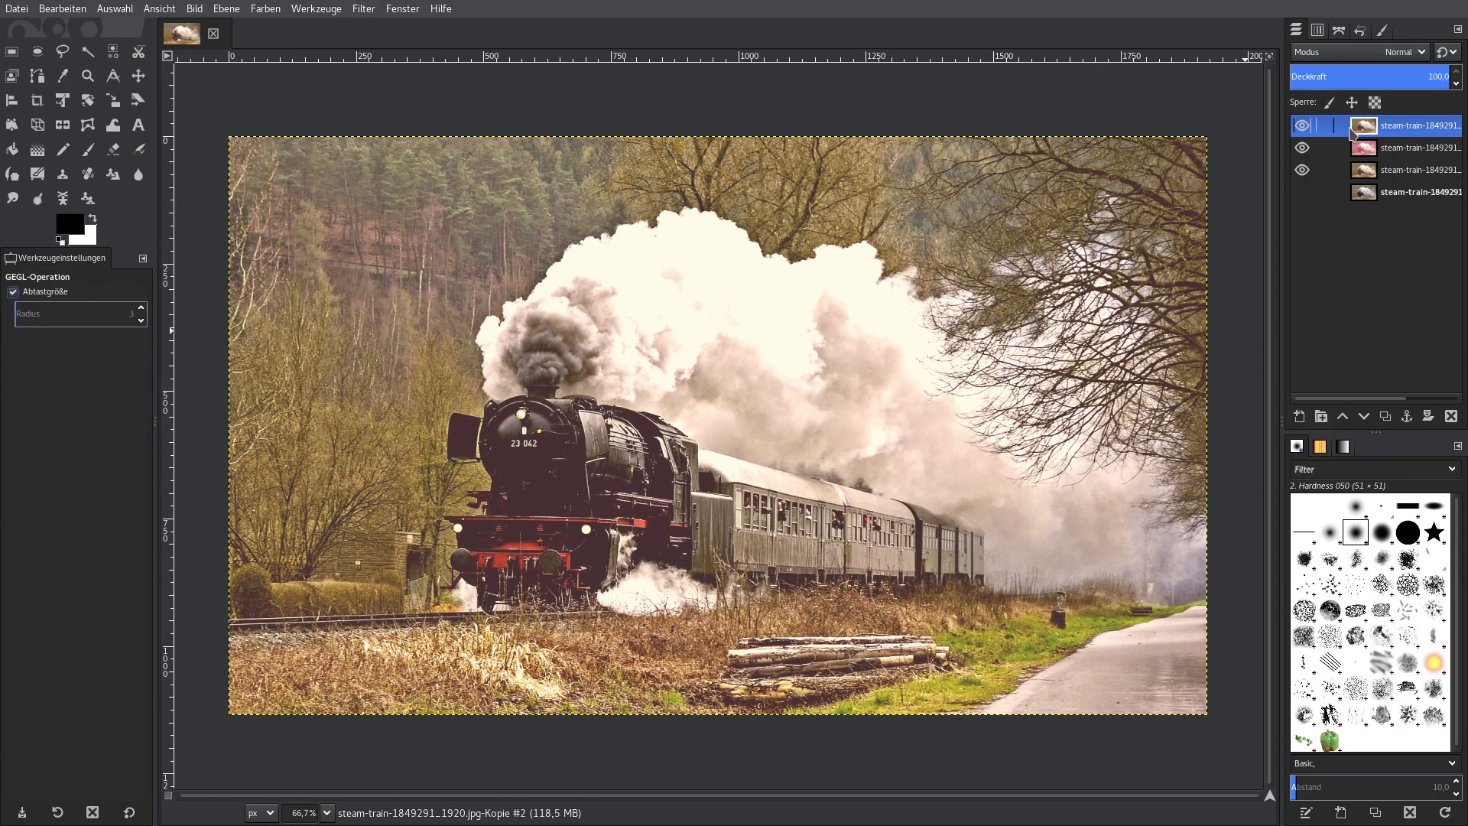
click(280, 15)
mouse_move(317, 9)
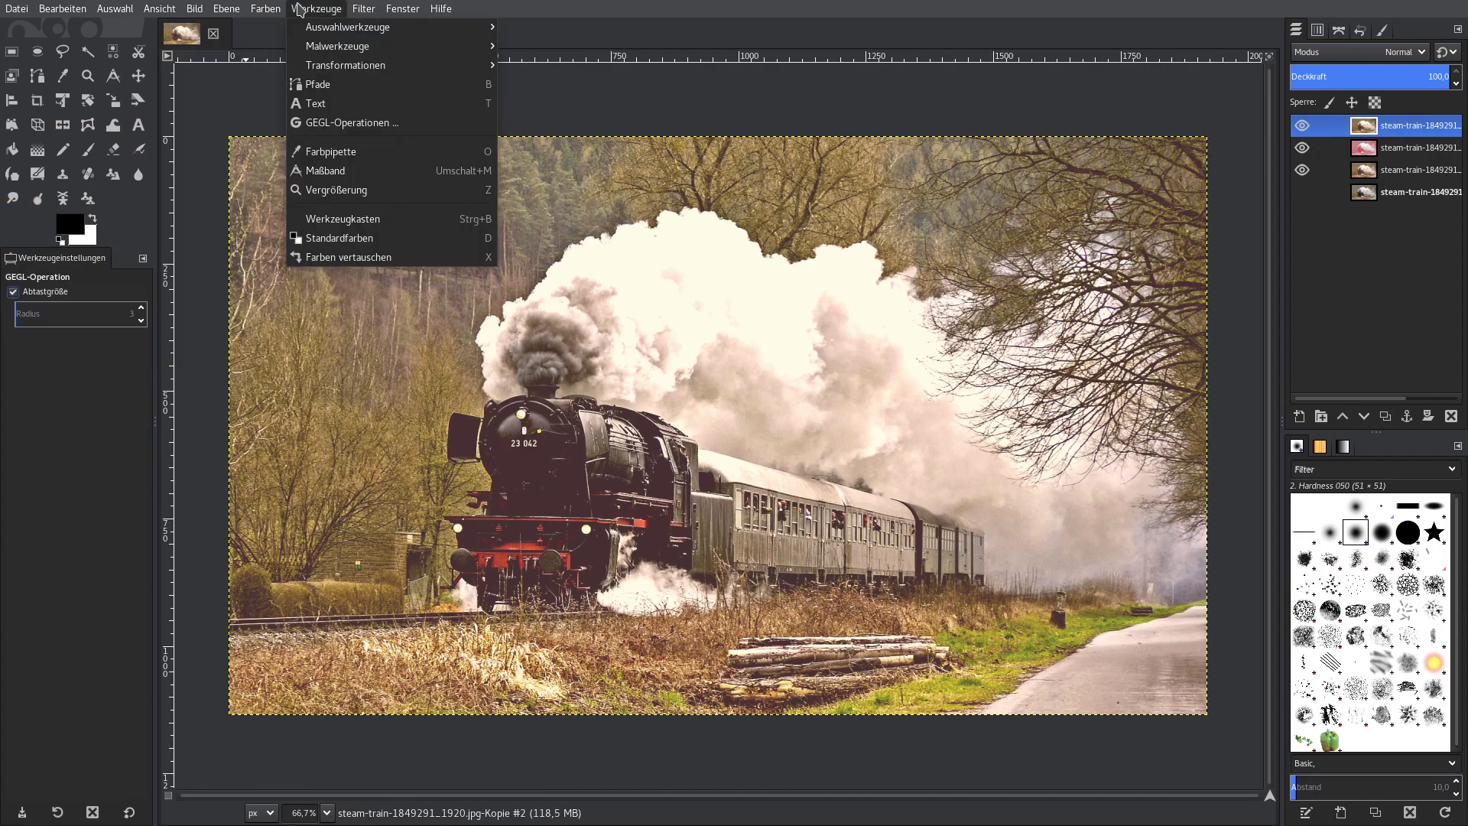
- Apply a green a6bf40-to-white Gradient Map to the top photo copy
click(339, 122)
click(336, 145)
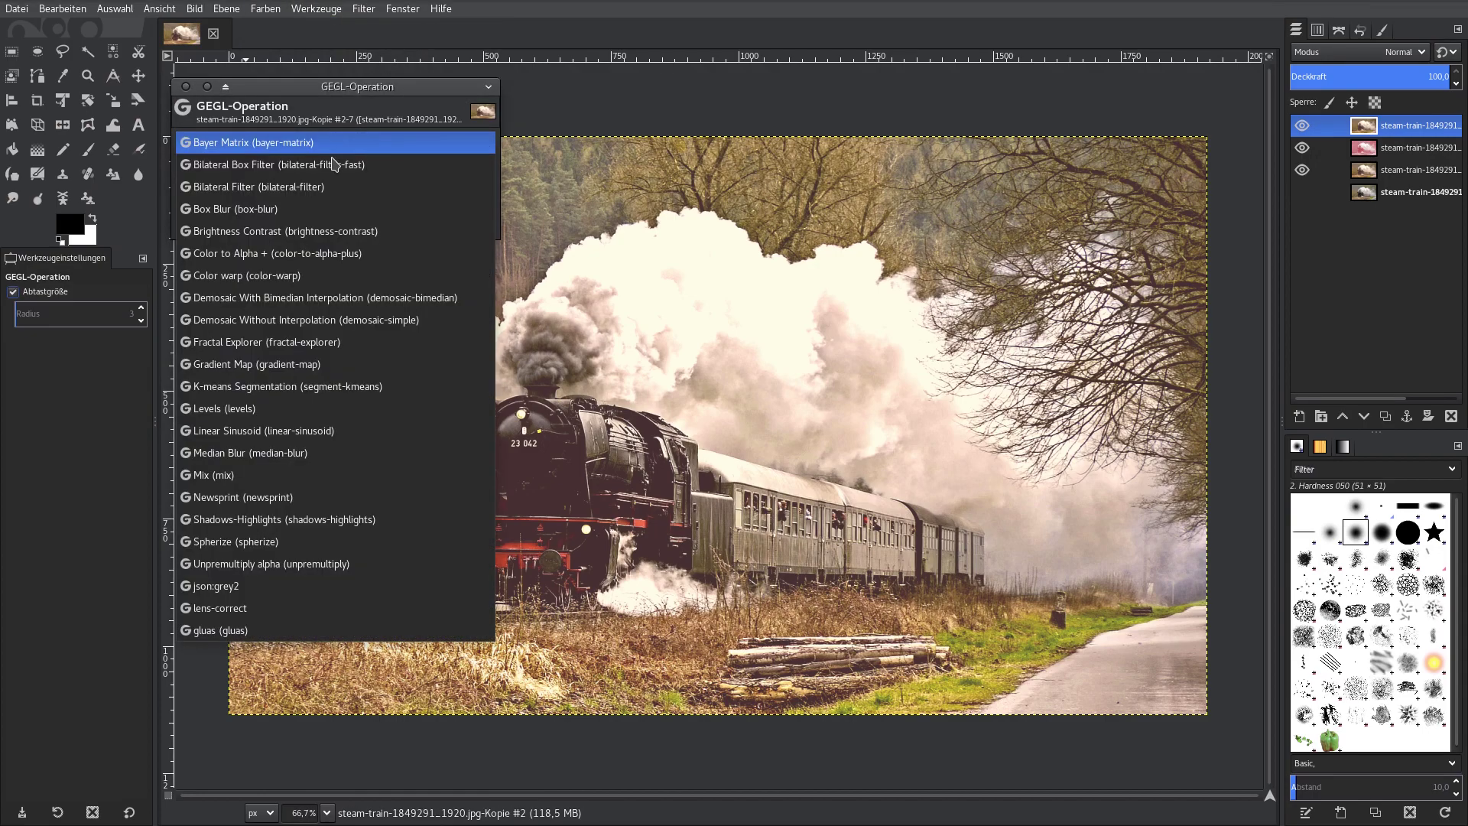
click(319, 362)
click(337, 220)
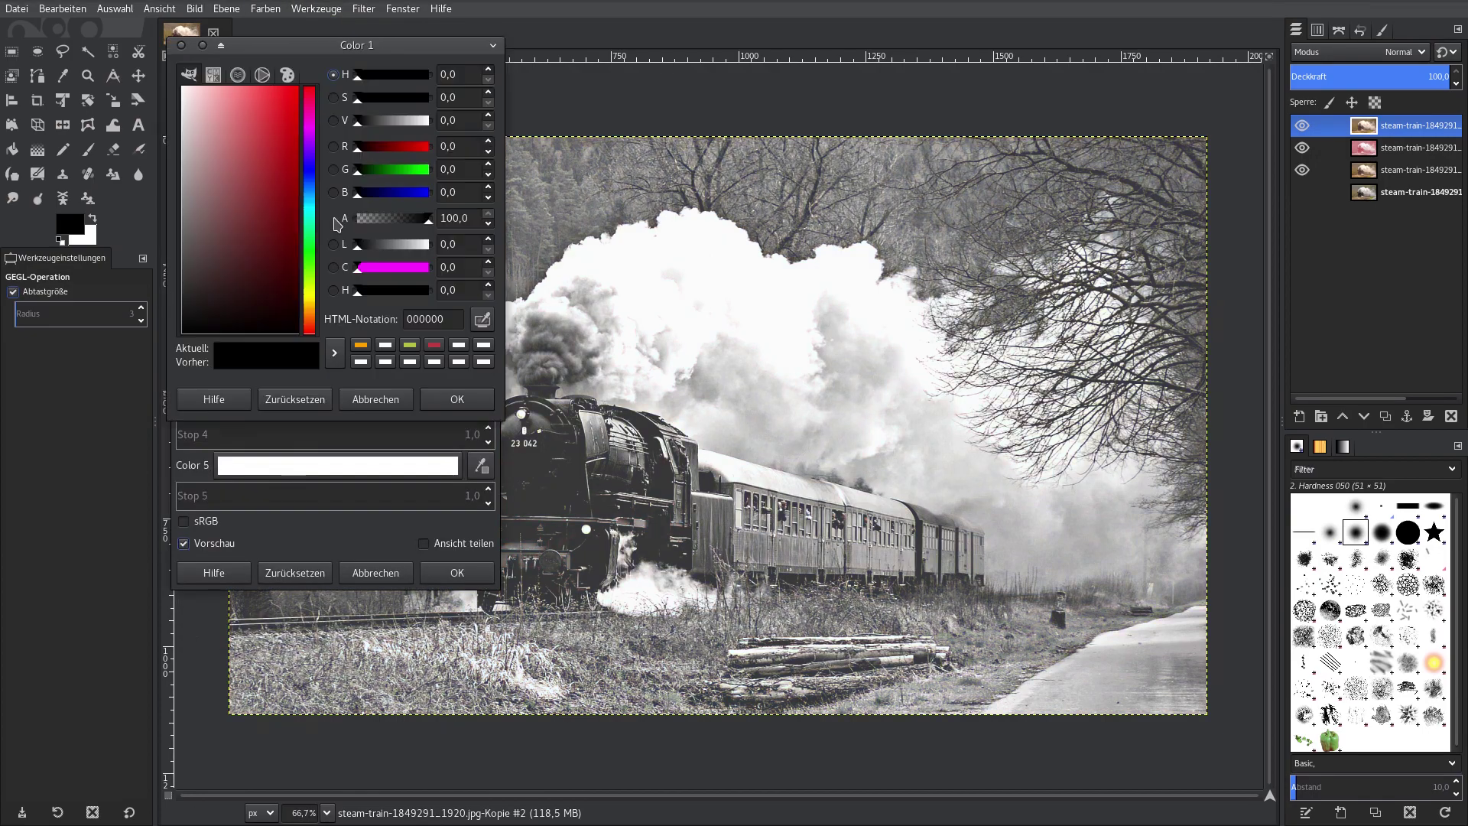
click(409, 344)
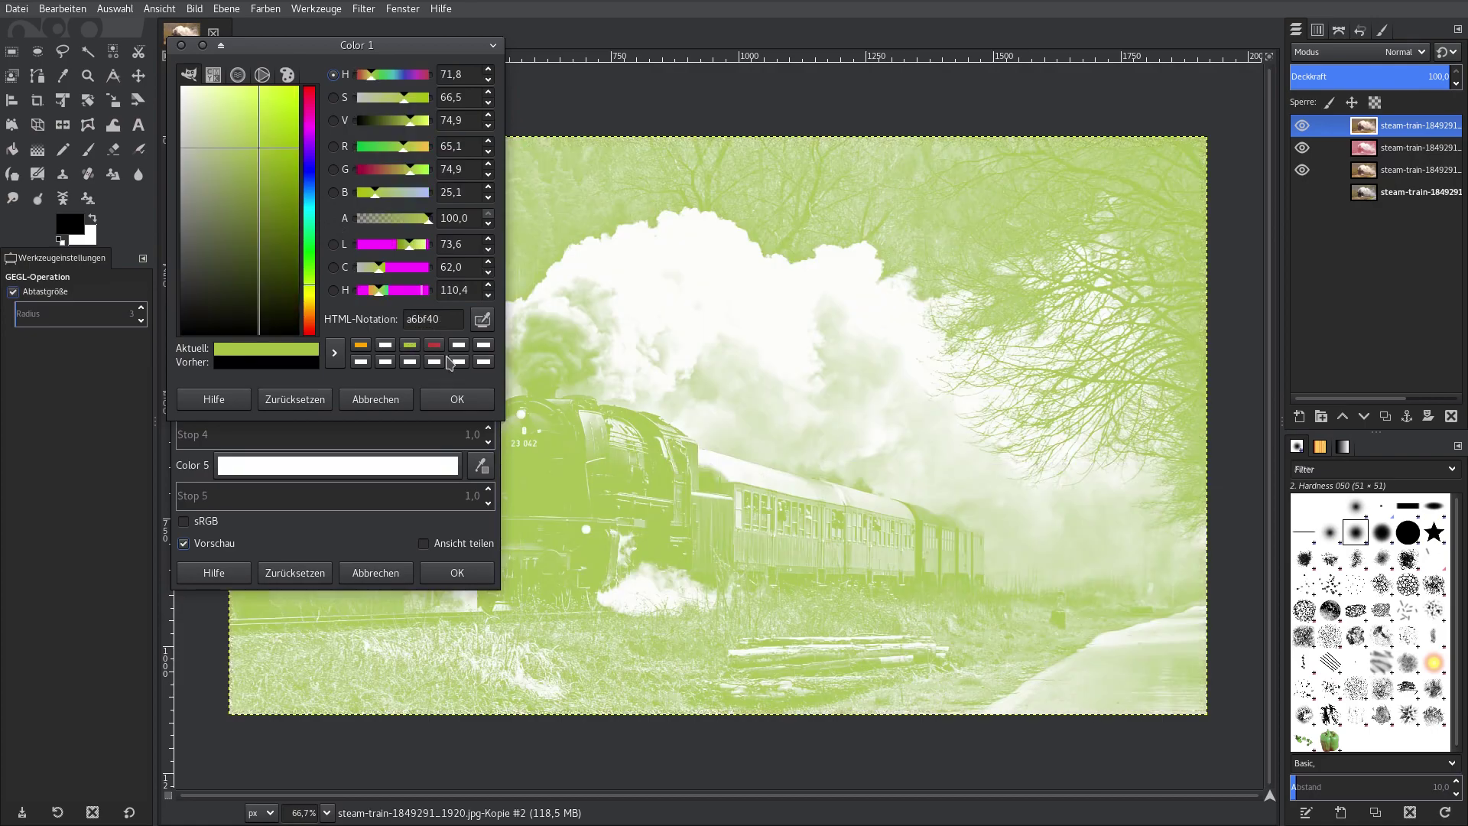
click(459, 402)
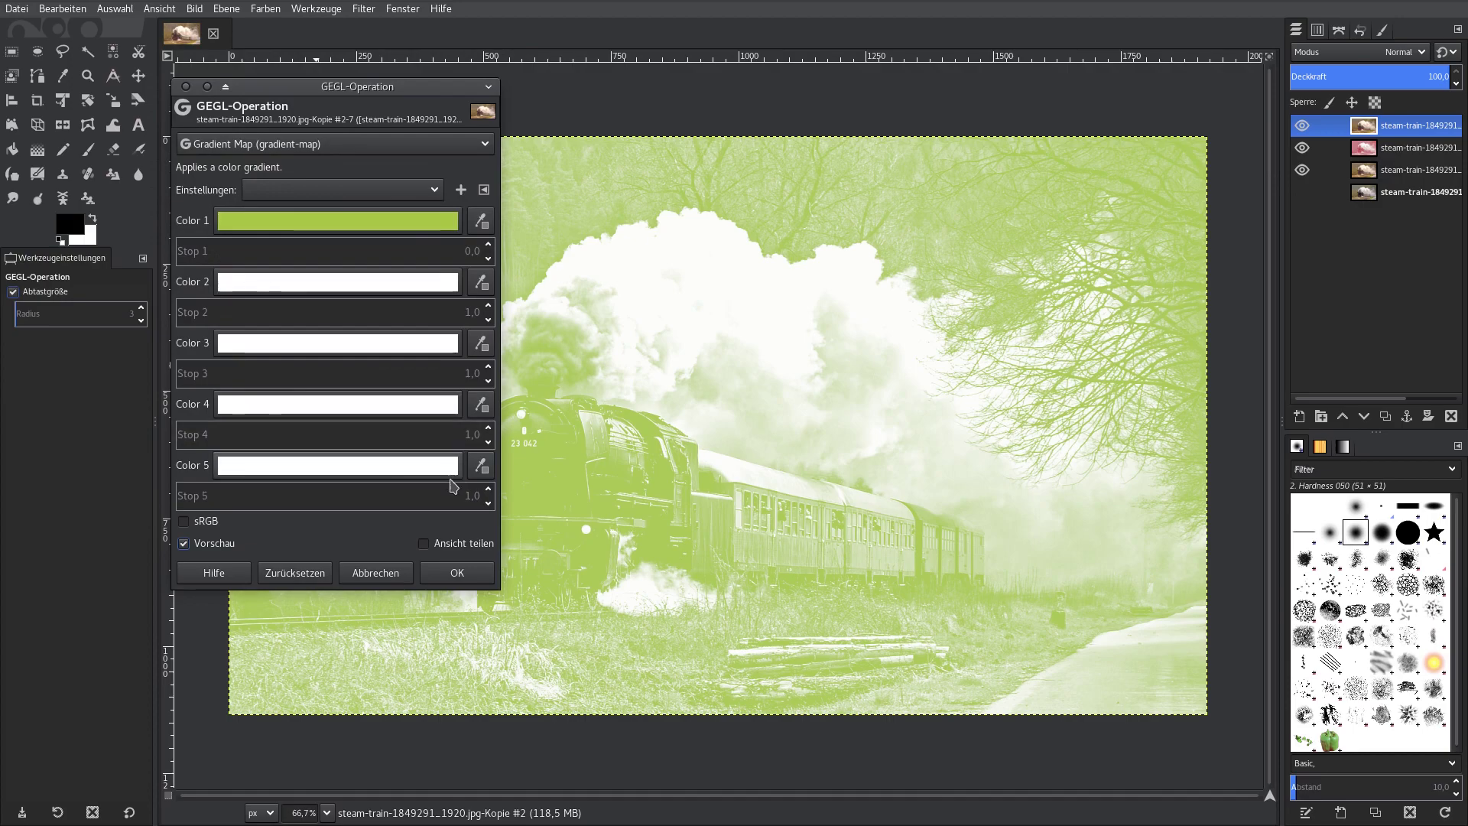
click(458, 573)
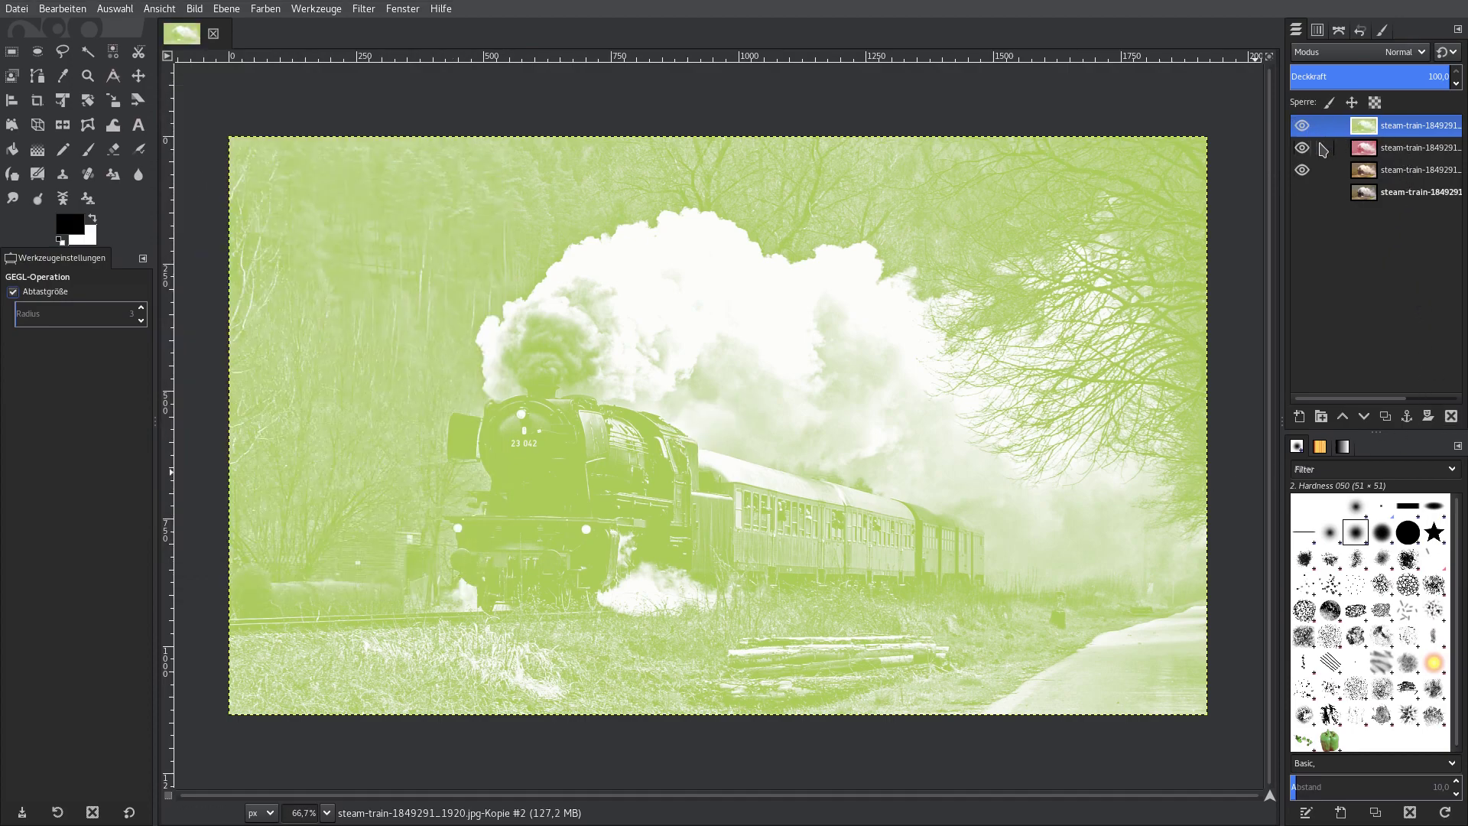
- Give the red layer an inverted grayscale-copy mask, hiding then re-showing the green top layer
click(1302, 126)
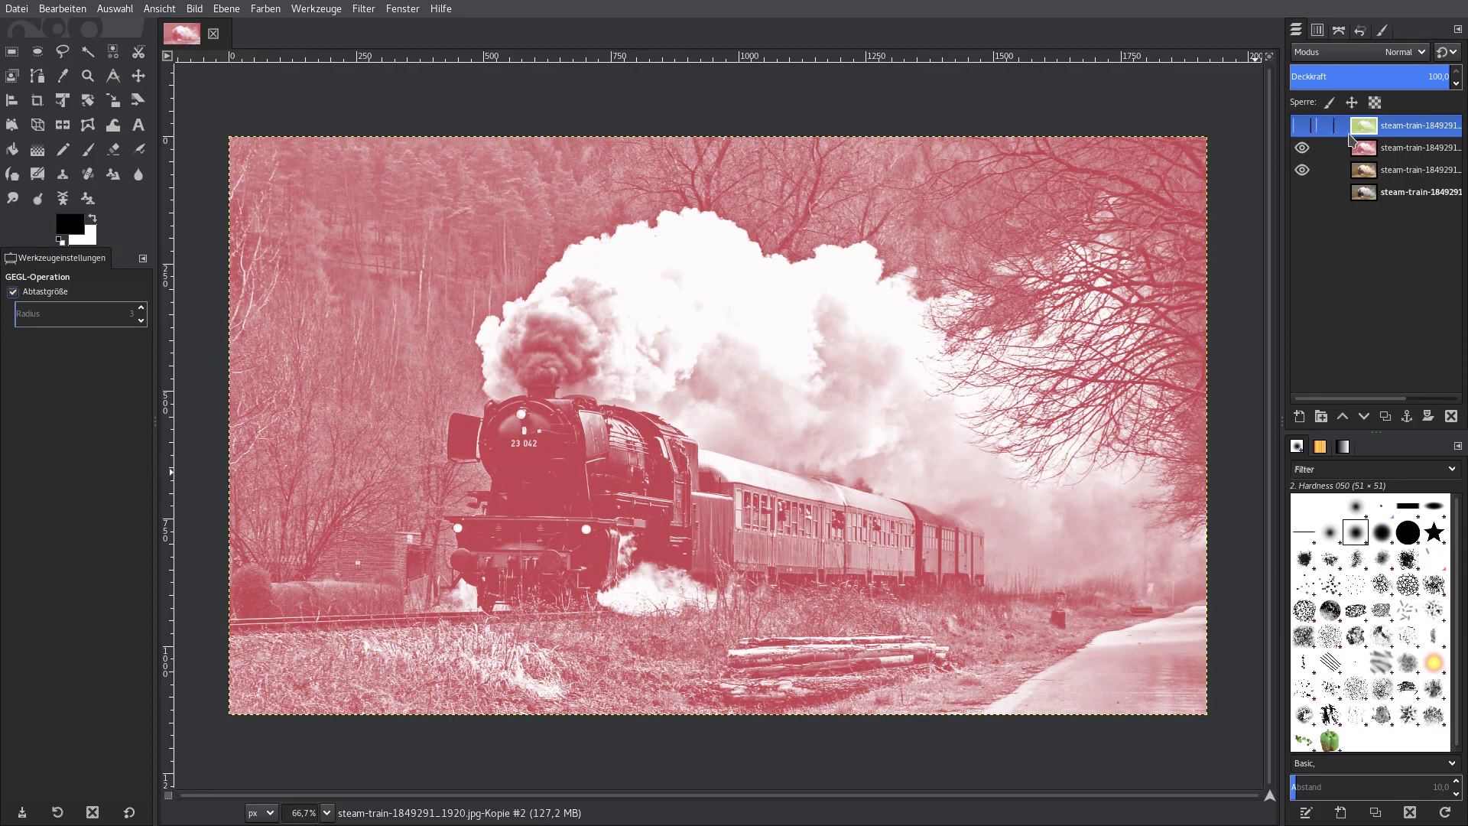
click(1401, 153)
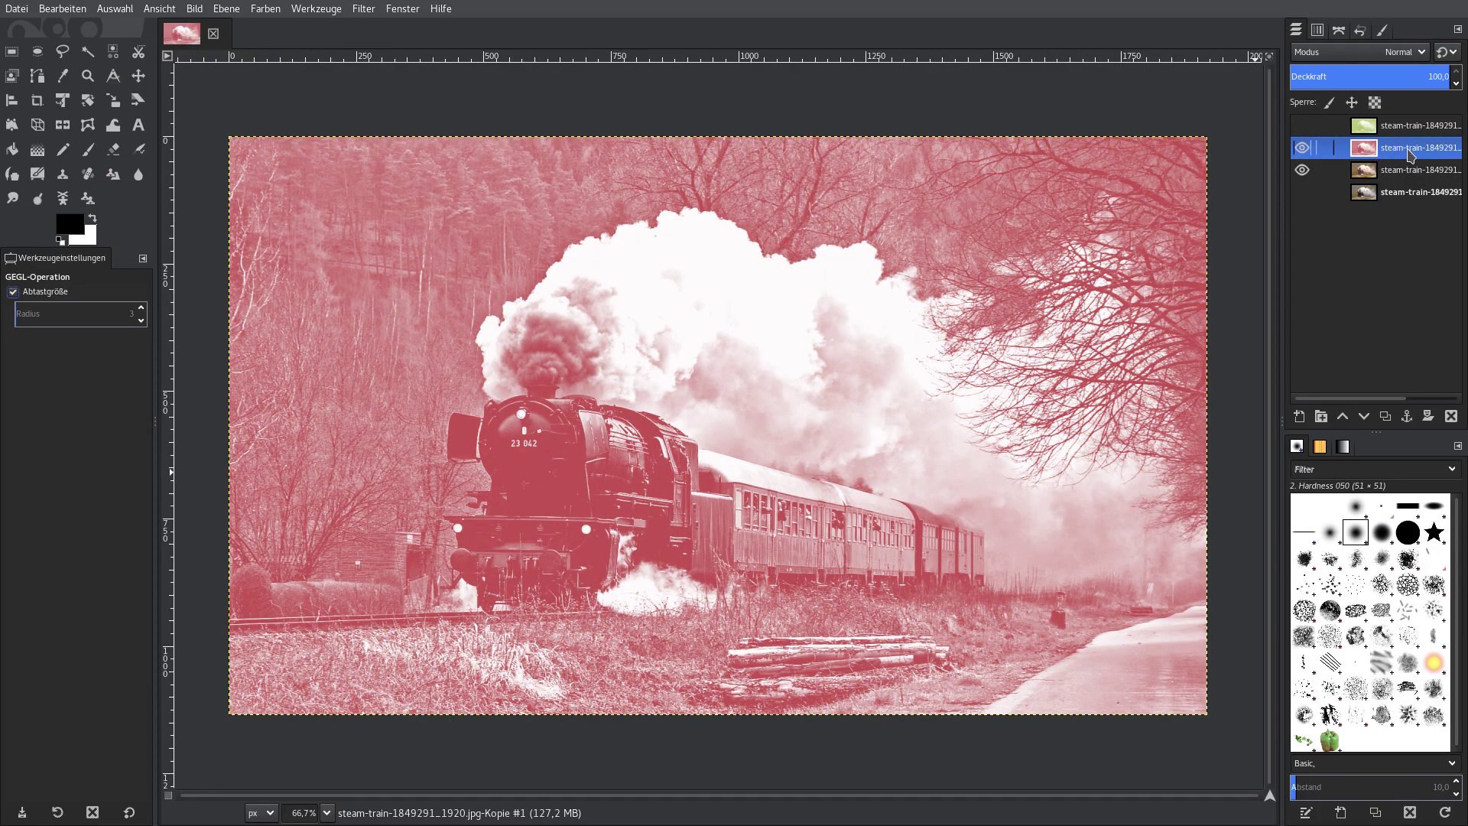
right_click(1411, 155)
click(1339, 477)
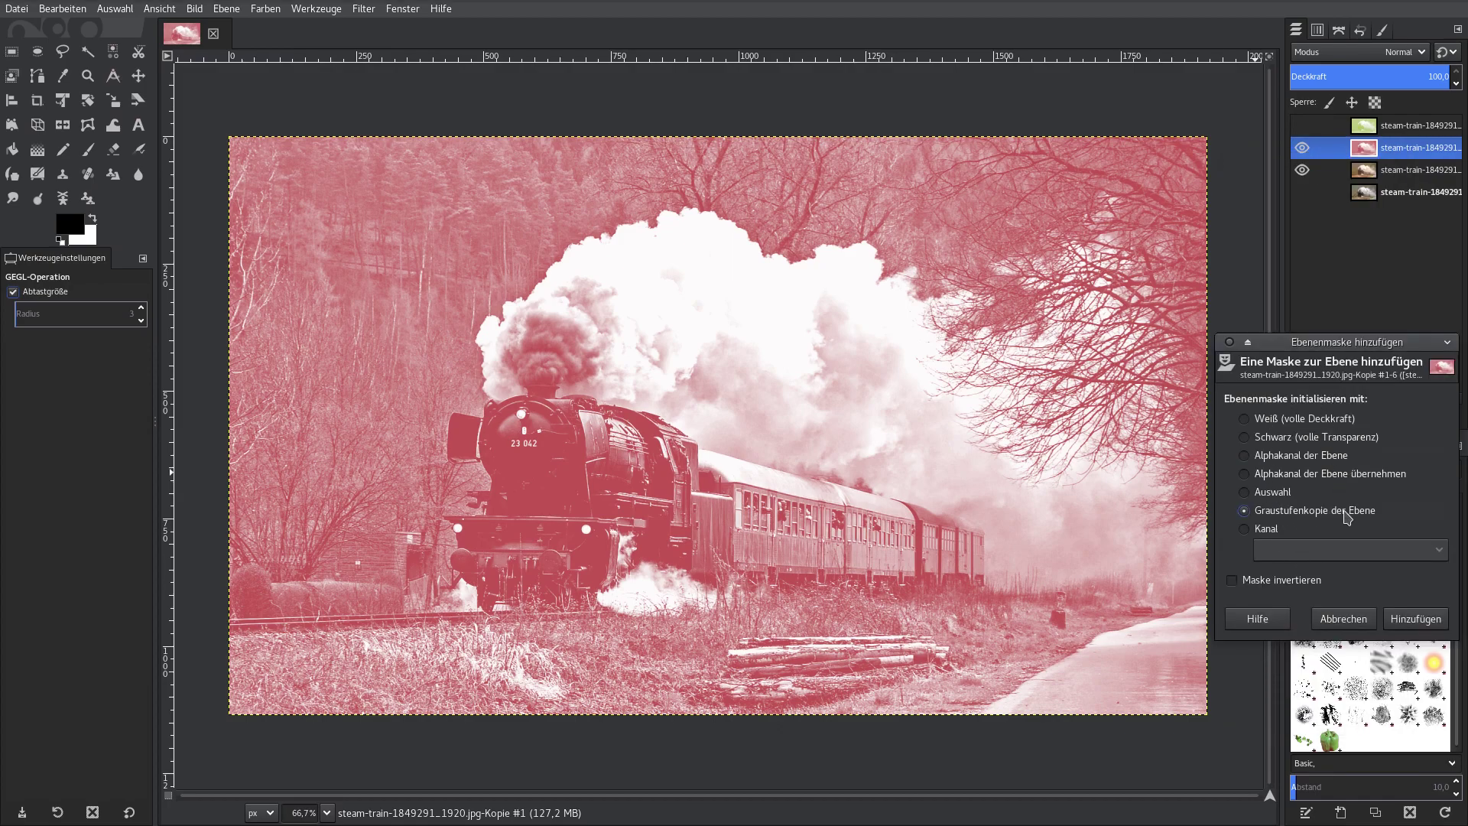
click(1266, 585)
click(1415, 618)
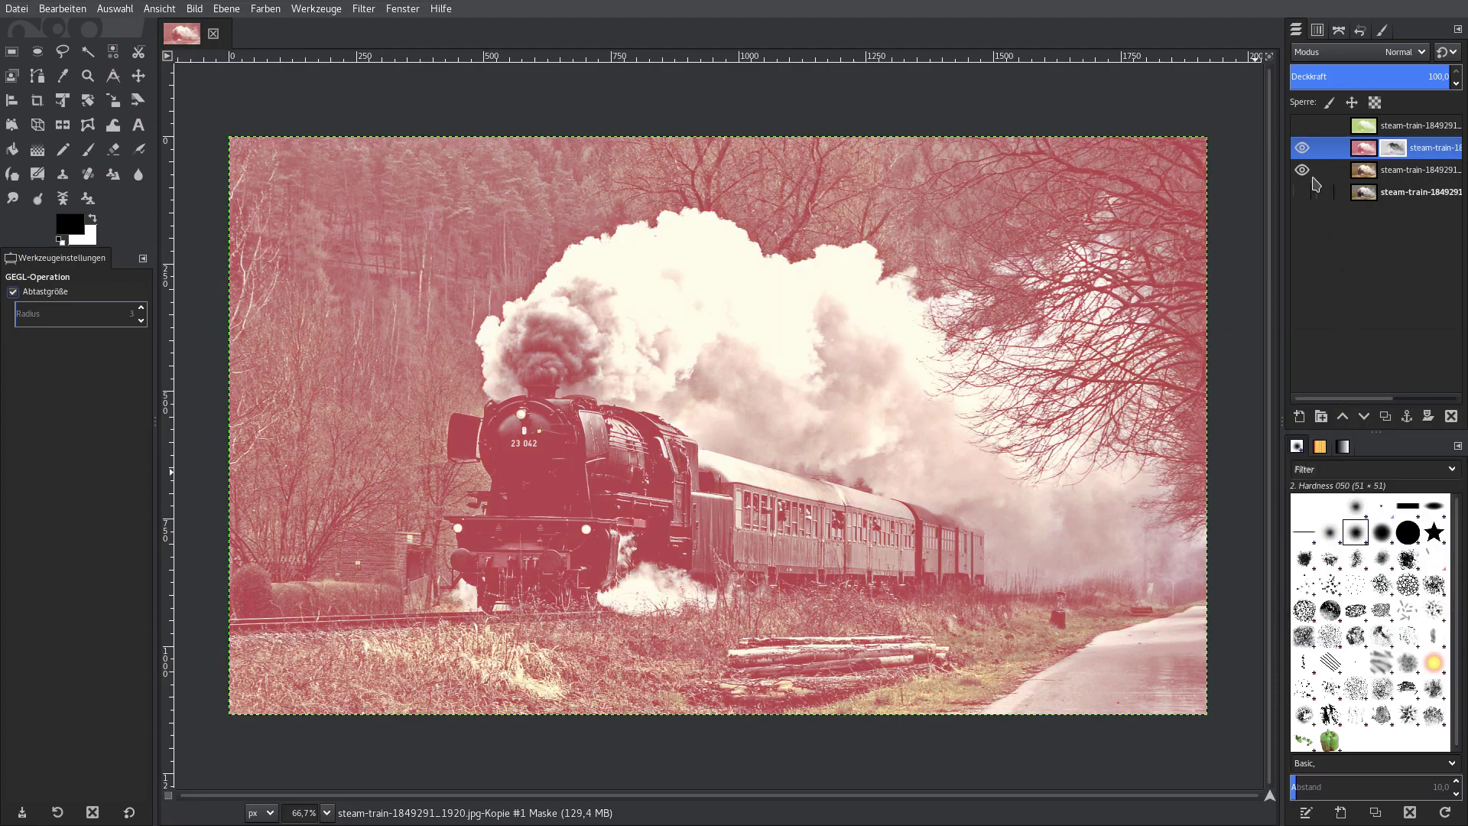
click(1302, 125)
click(1368, 125)
- Add a non-inverted grayscale-copy layer mask to the green top layer
right_click(1411, 130)
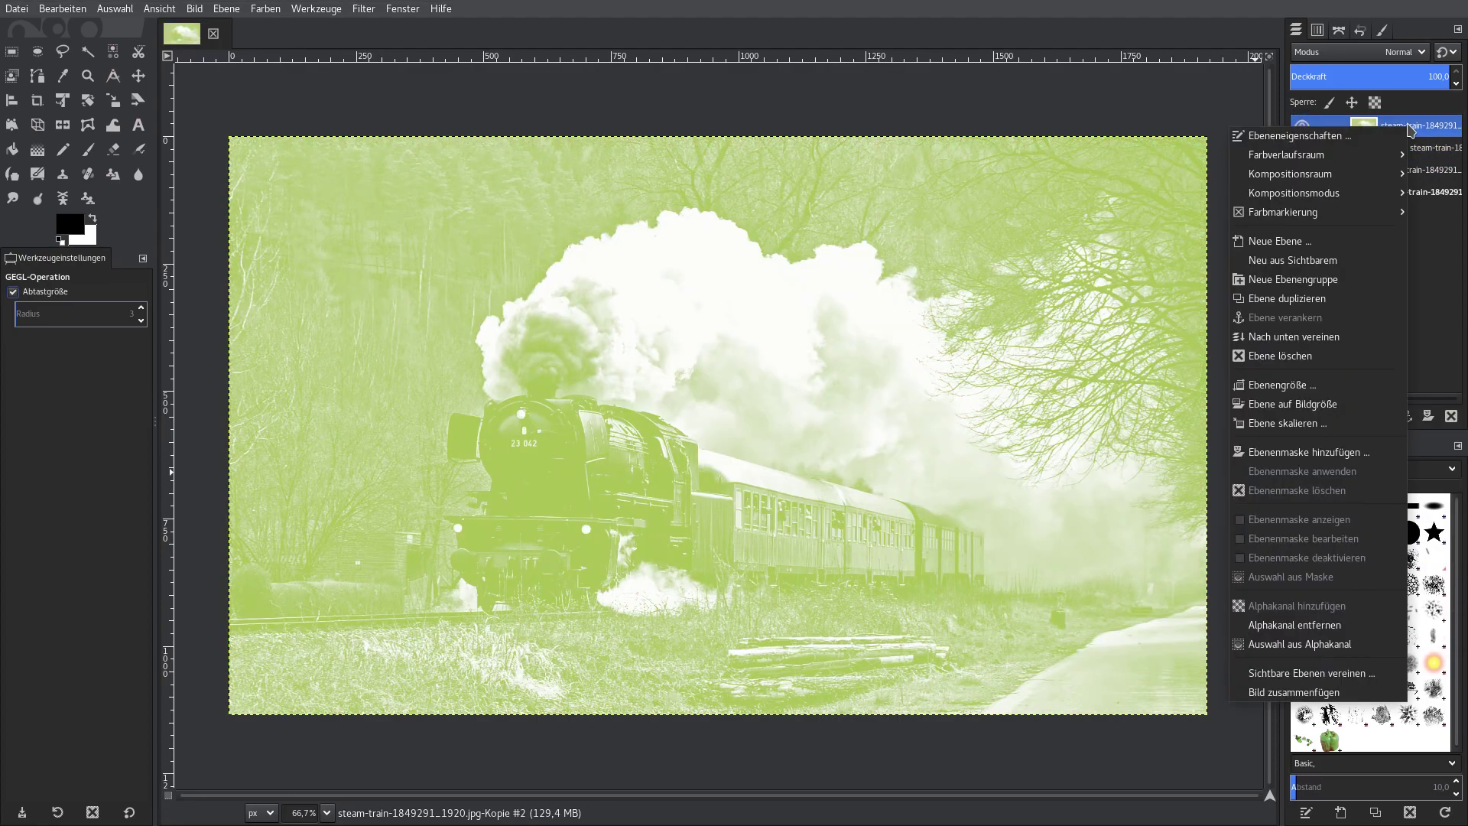
click(1329, 453)
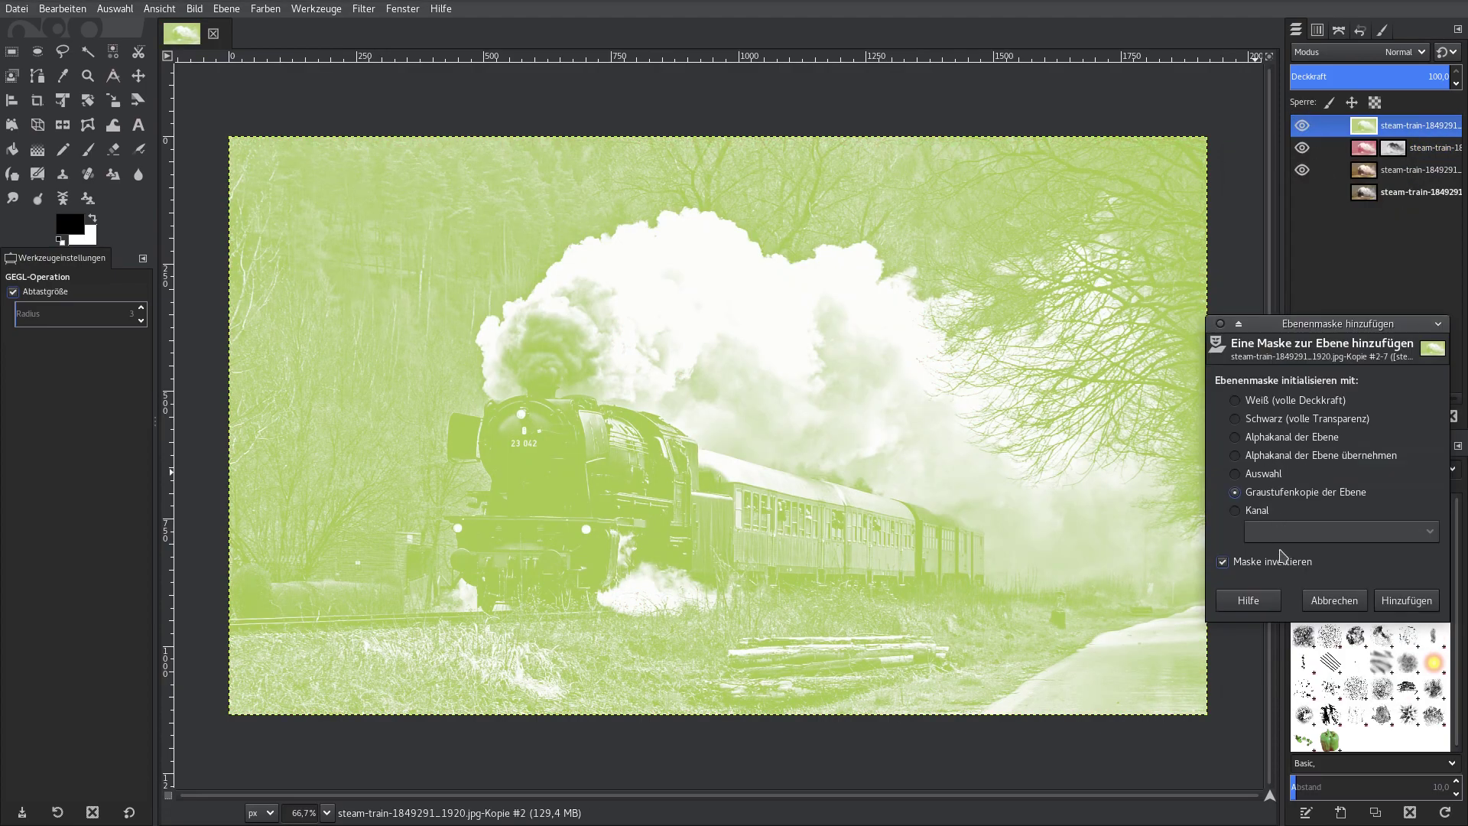
click(1246, 562)
click(1394, 600)
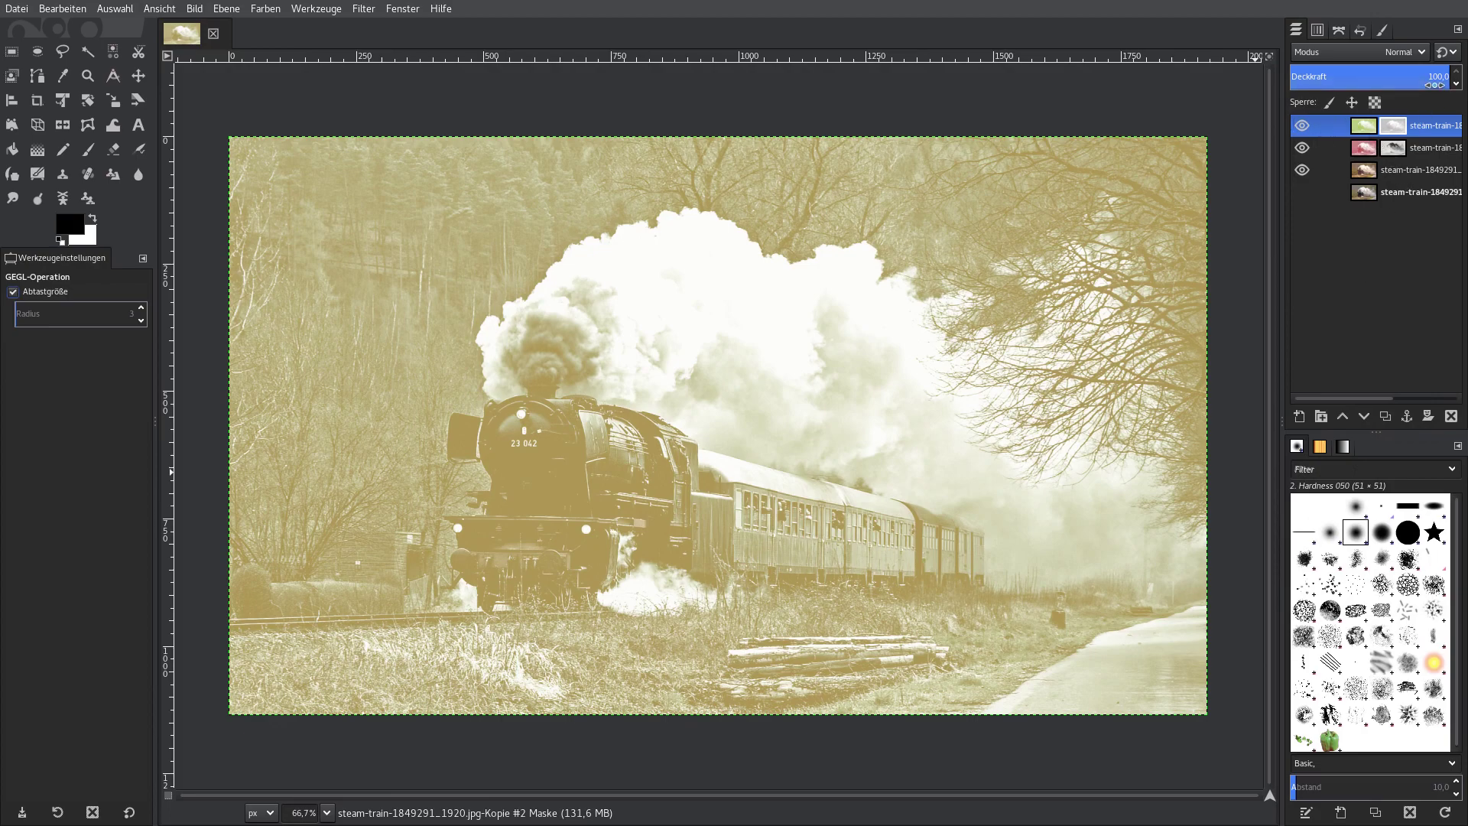
- Set the second toned layer's blend mode to Farbe (LCH)
click(1366, 147)
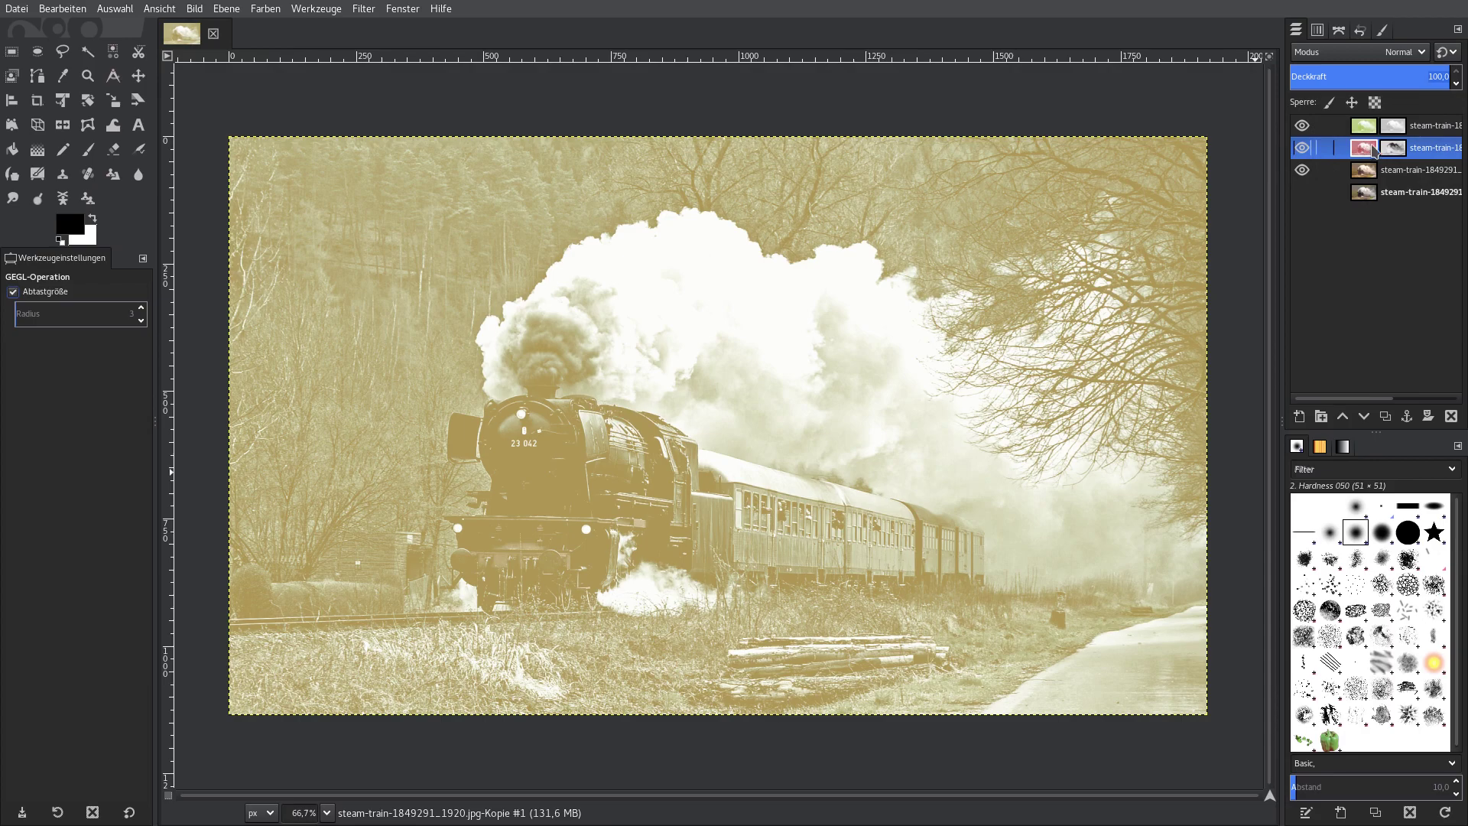
click(1413, 53)
scroll(1396, 714, down, 3)
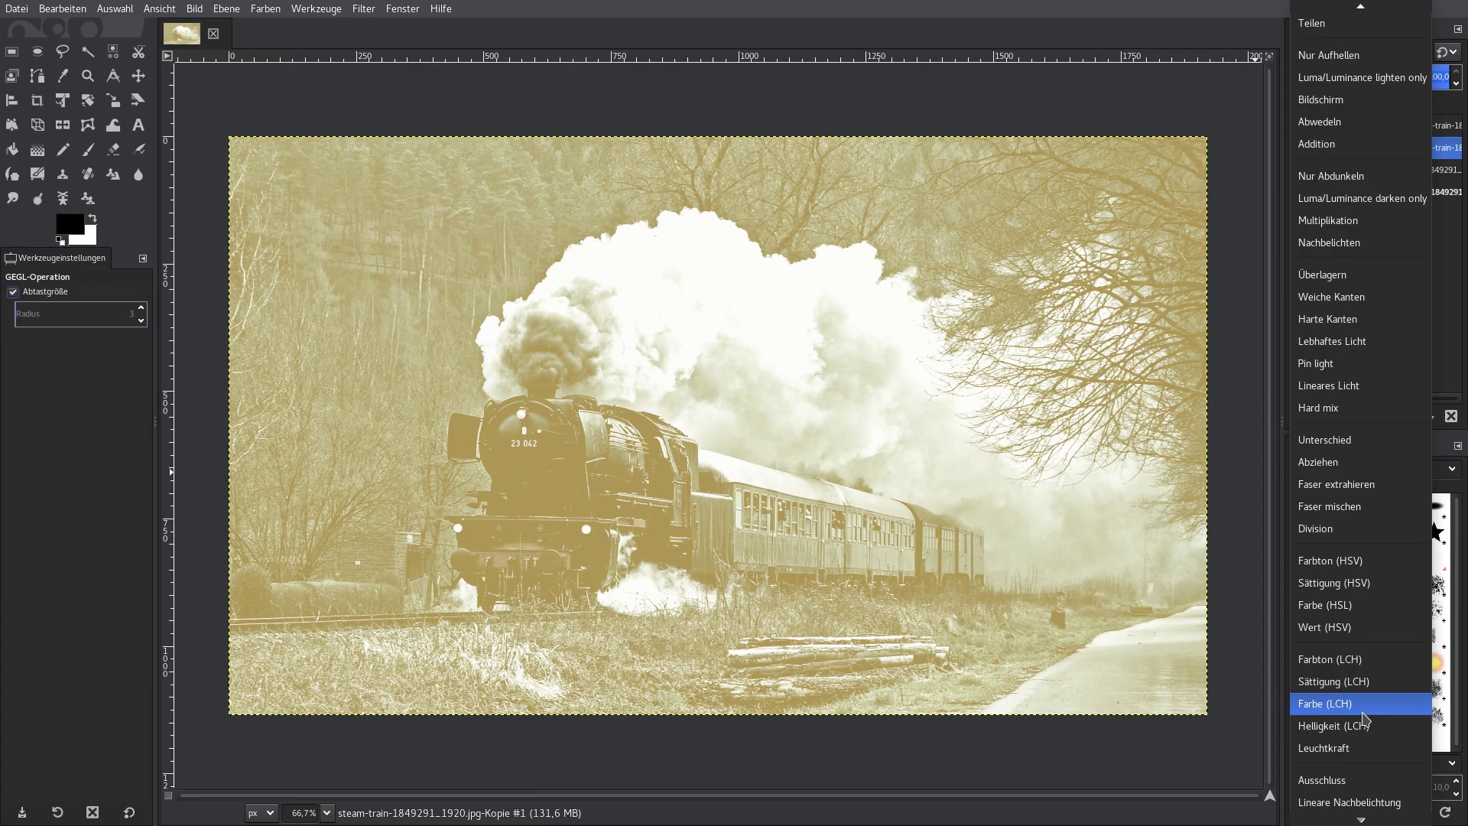
click(1367, 705)
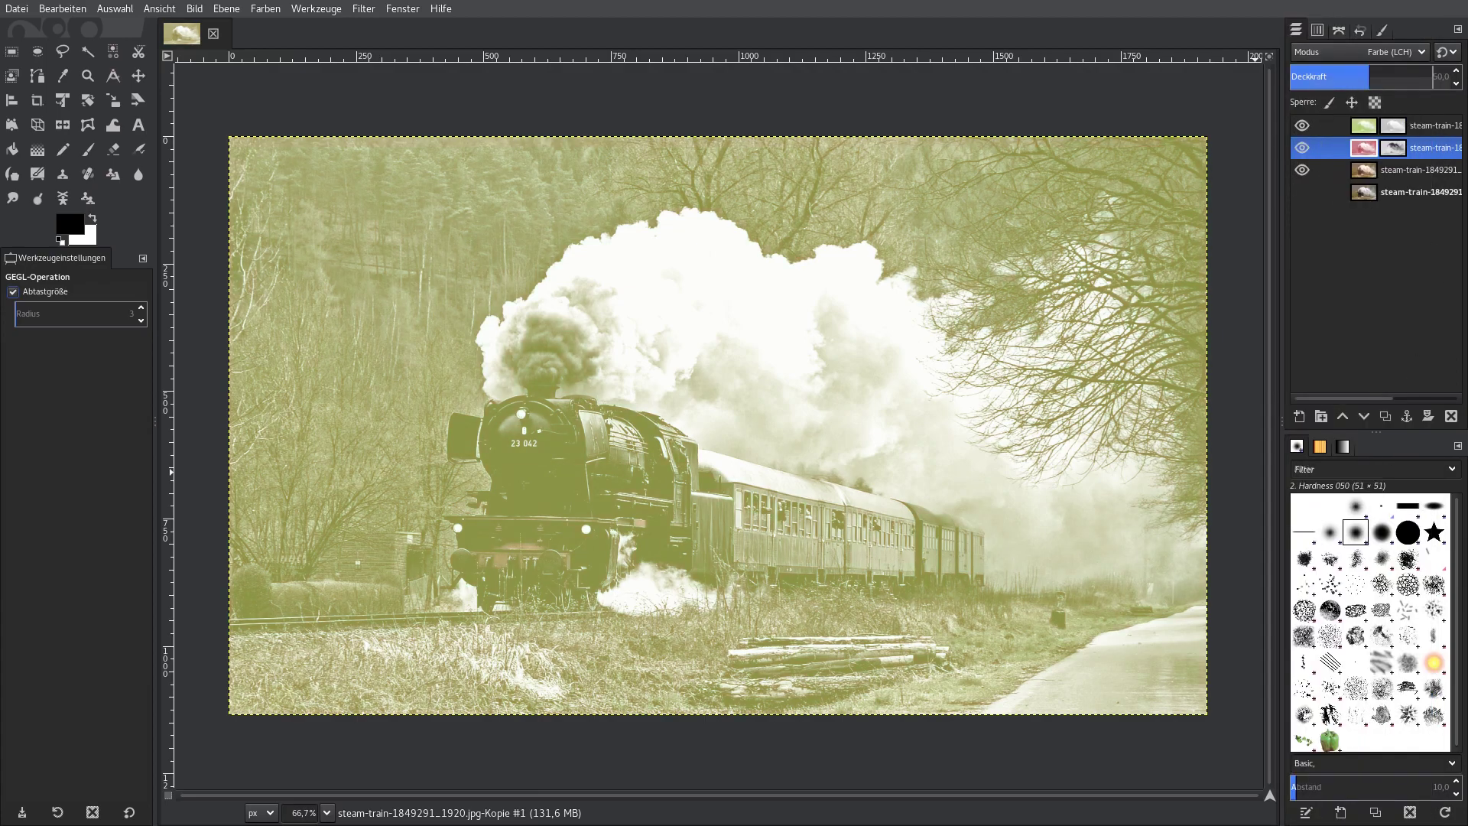
- Set the top toned layer to 50 opacity in Farbe (LCH) mode
click(1365, 127)
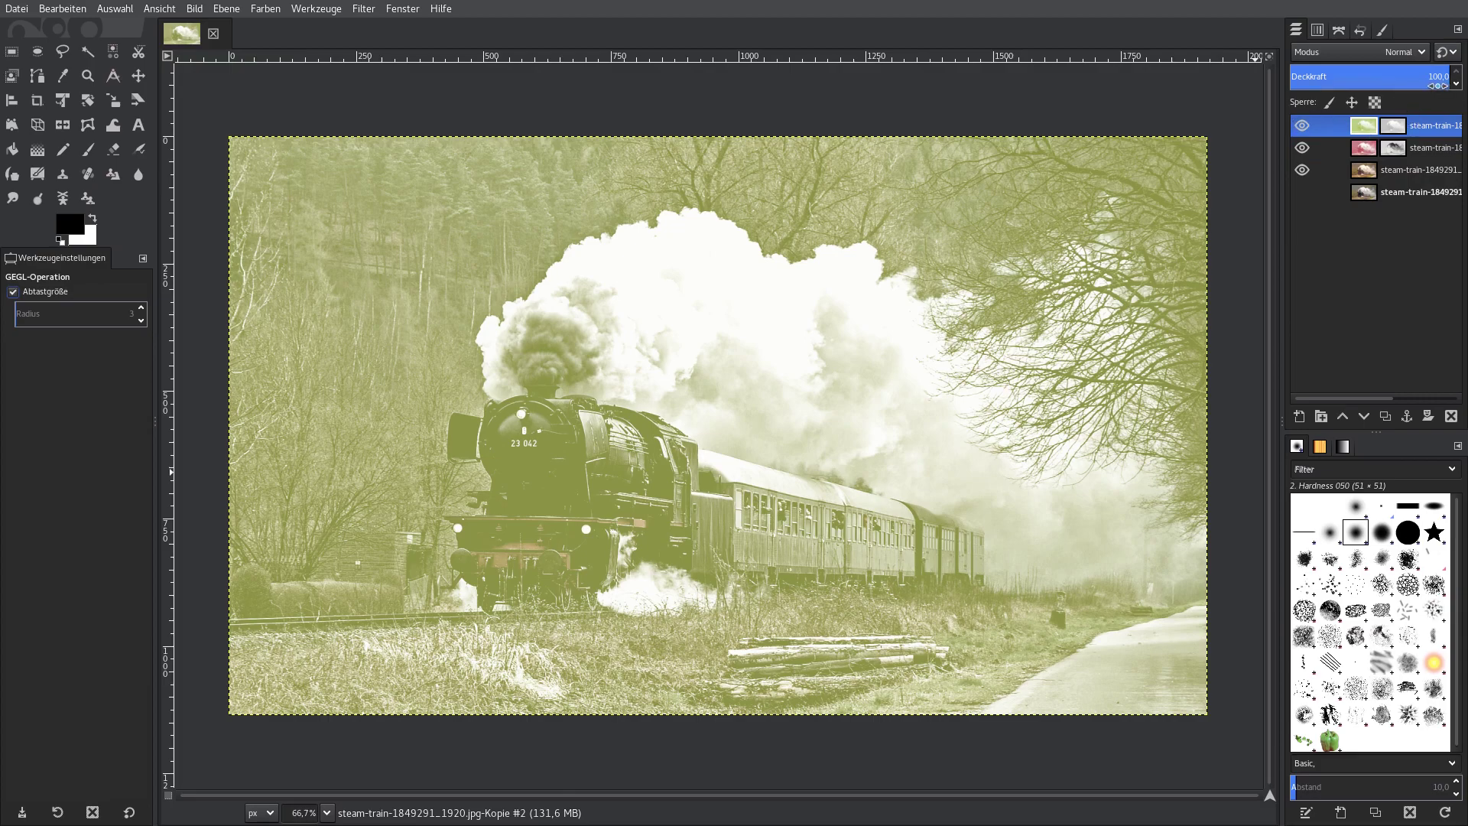
click(1368, 76)
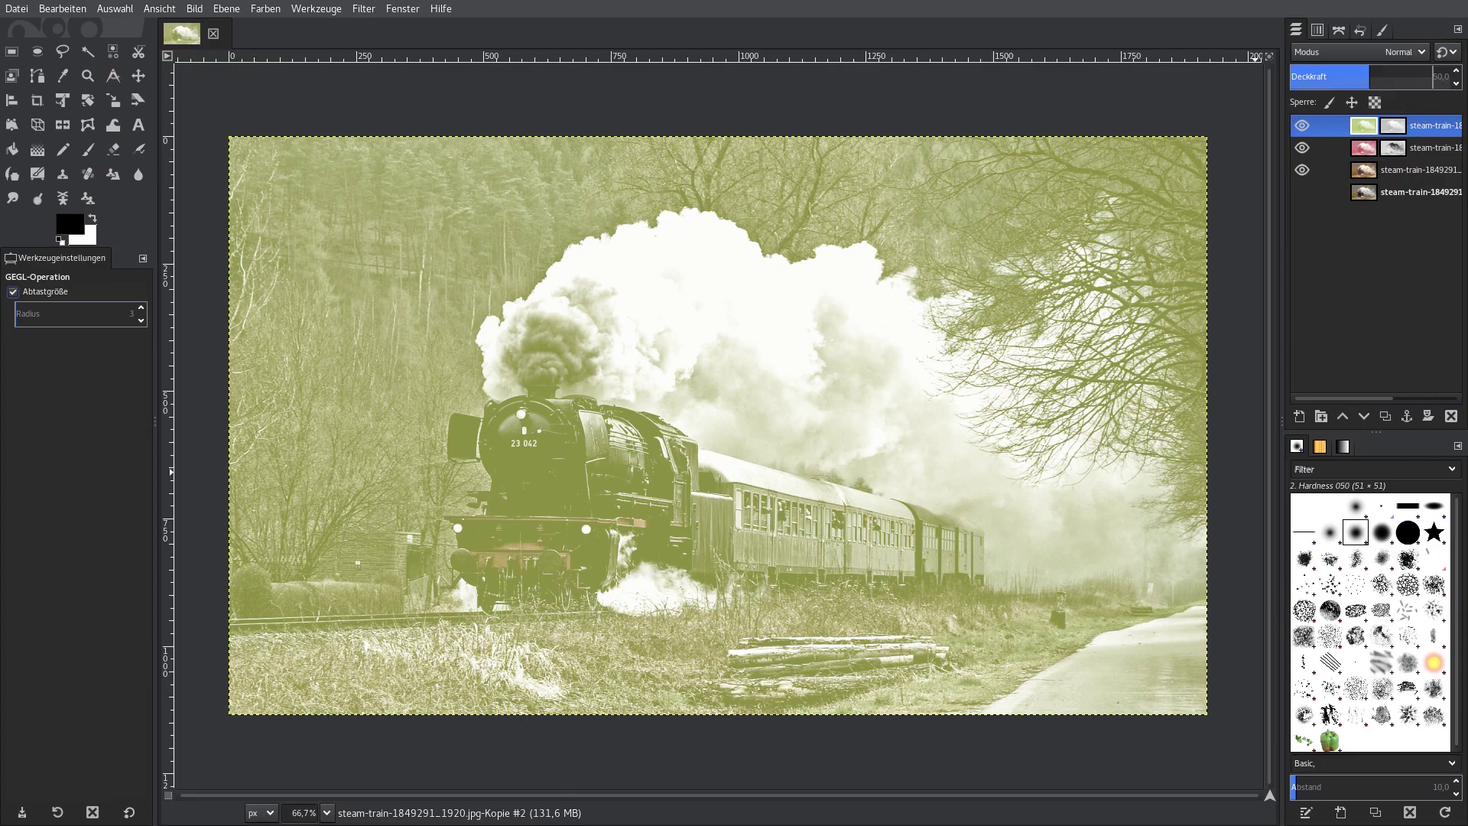
click(1404, 52)
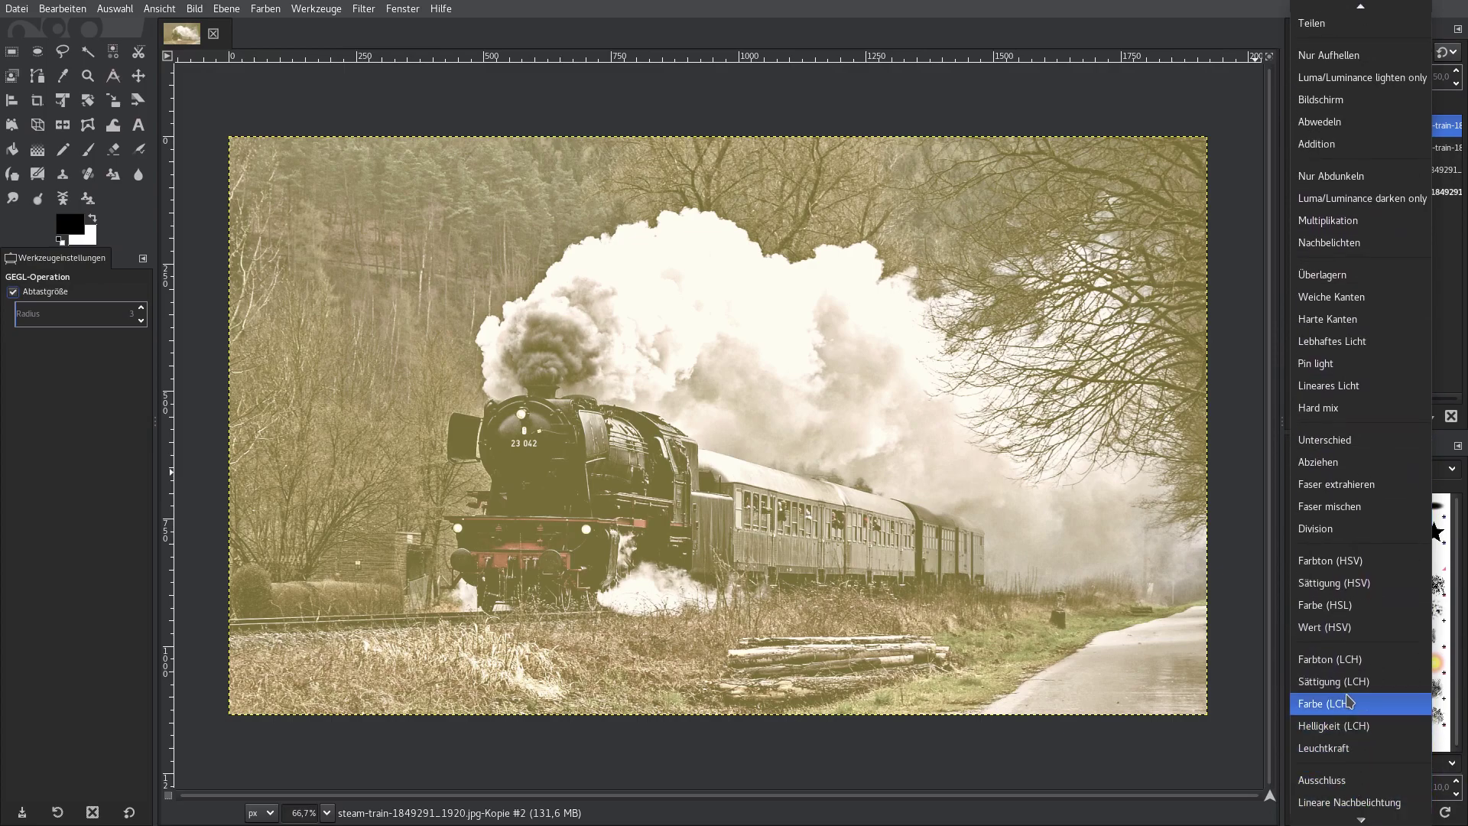
click(1350, 702)
- Merge the visible toned layers into one sepia layer, keeping 'Expanded as necessary'
right_click(1369, 130)
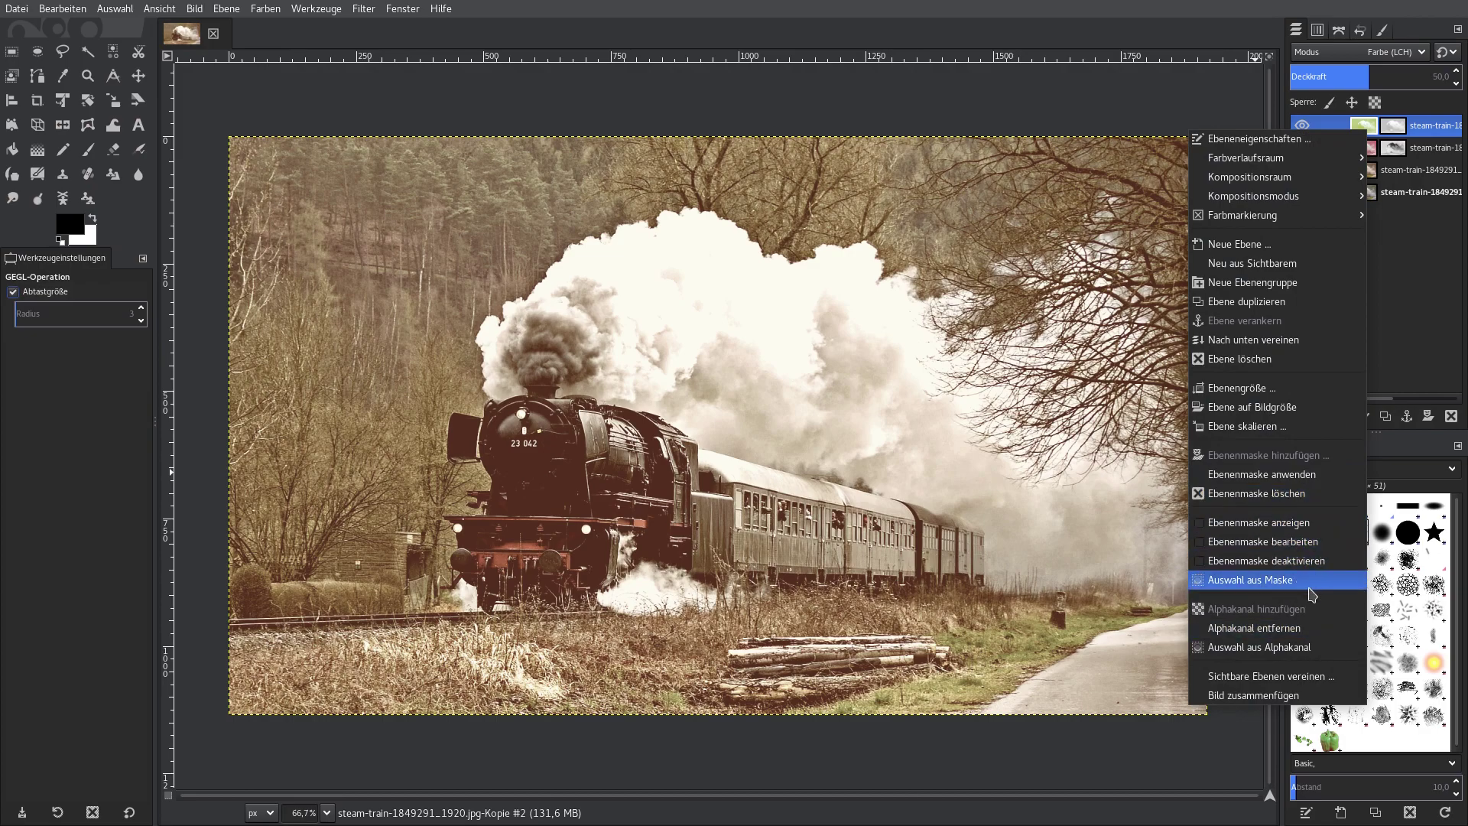
click(1310, 678)
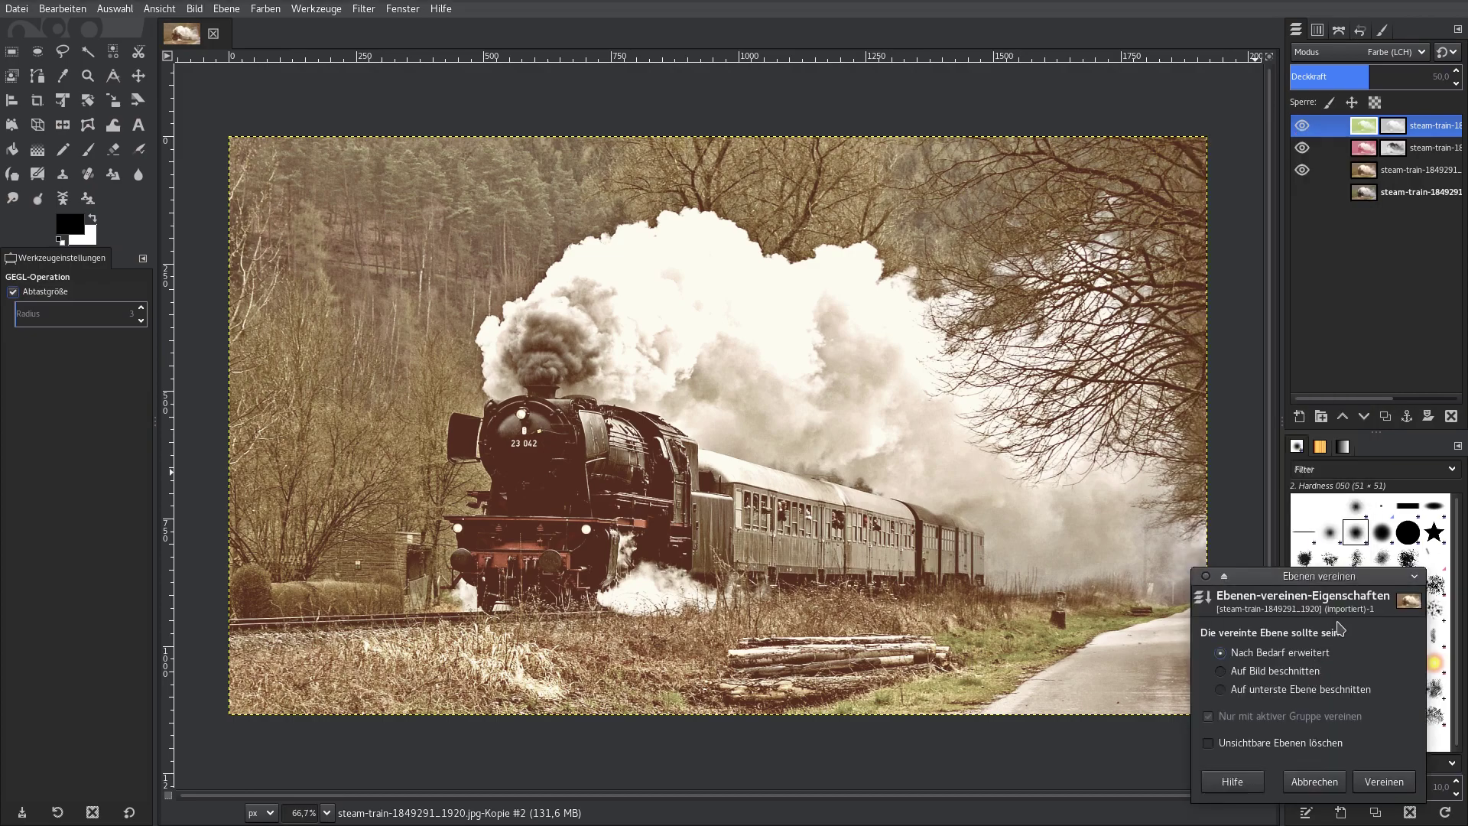
click(1383, 786)
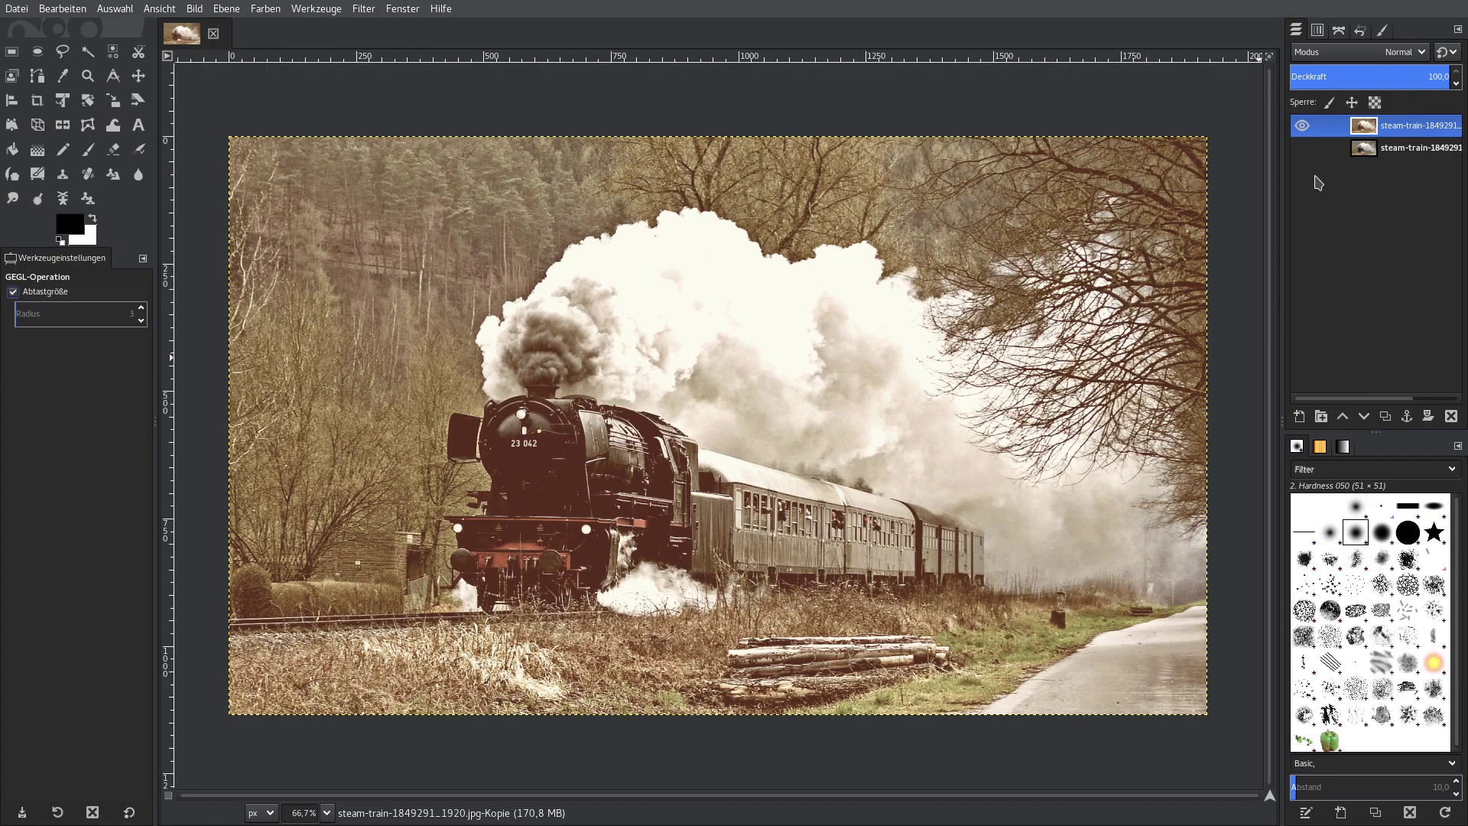
- Show the original photo and toggle the sepia layer to compare, ending on sepia
click(1302, 148)
click(1303, 130)
click(1304, 132)
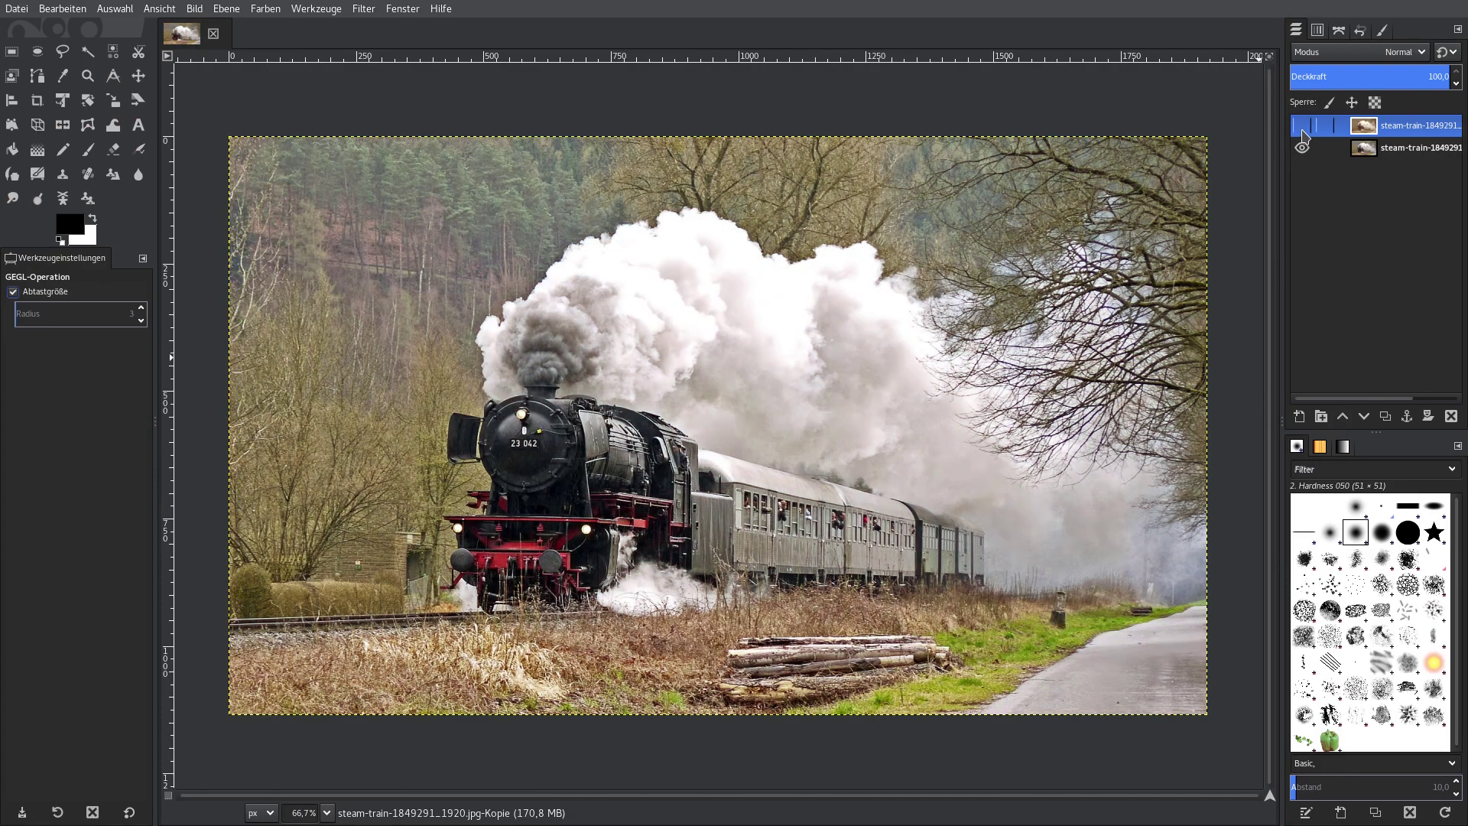
click(1304, 130)
click(1304, 130)
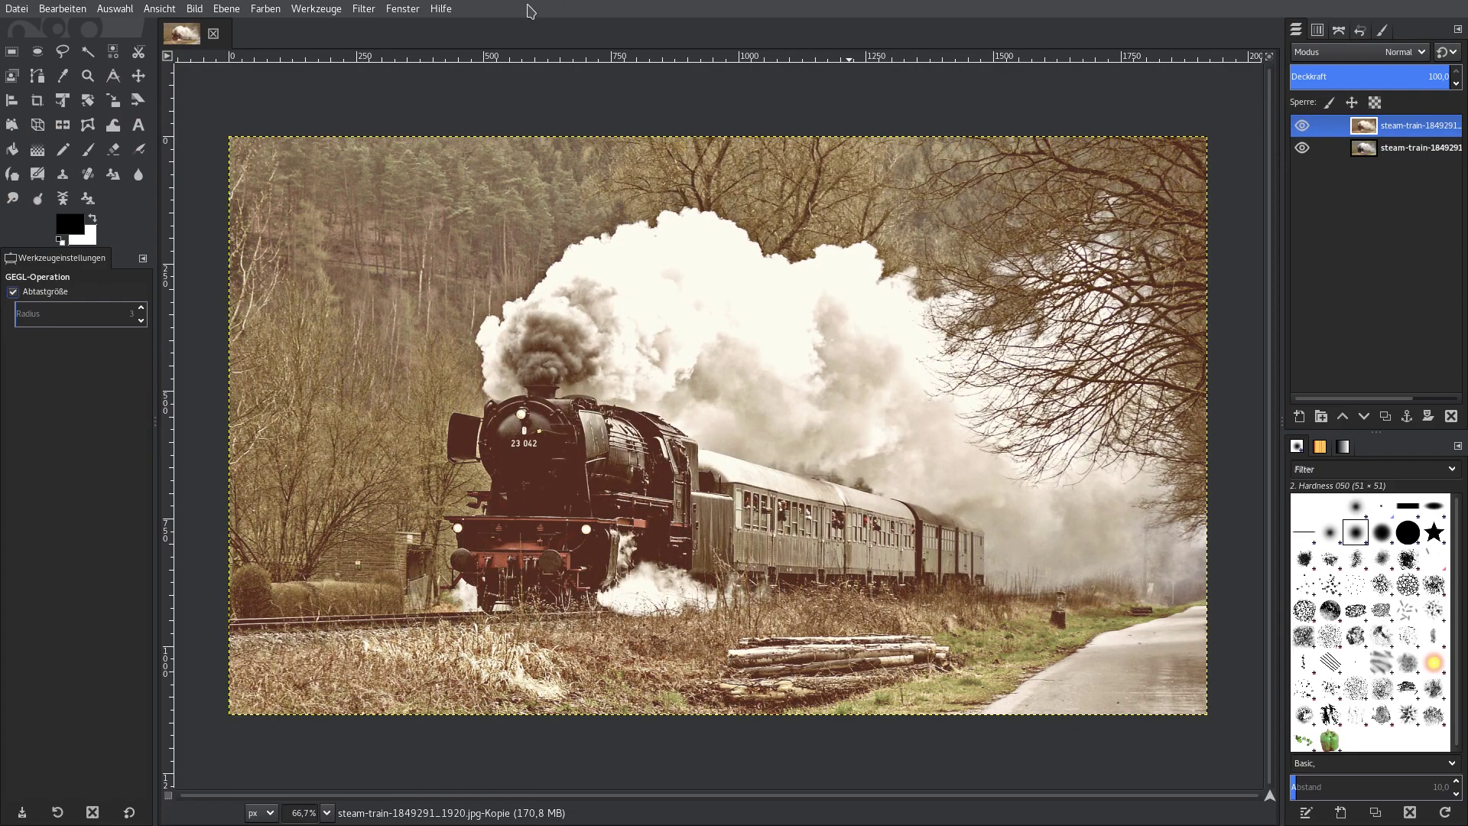
click(361, 9)
mouse_move(436, 169)
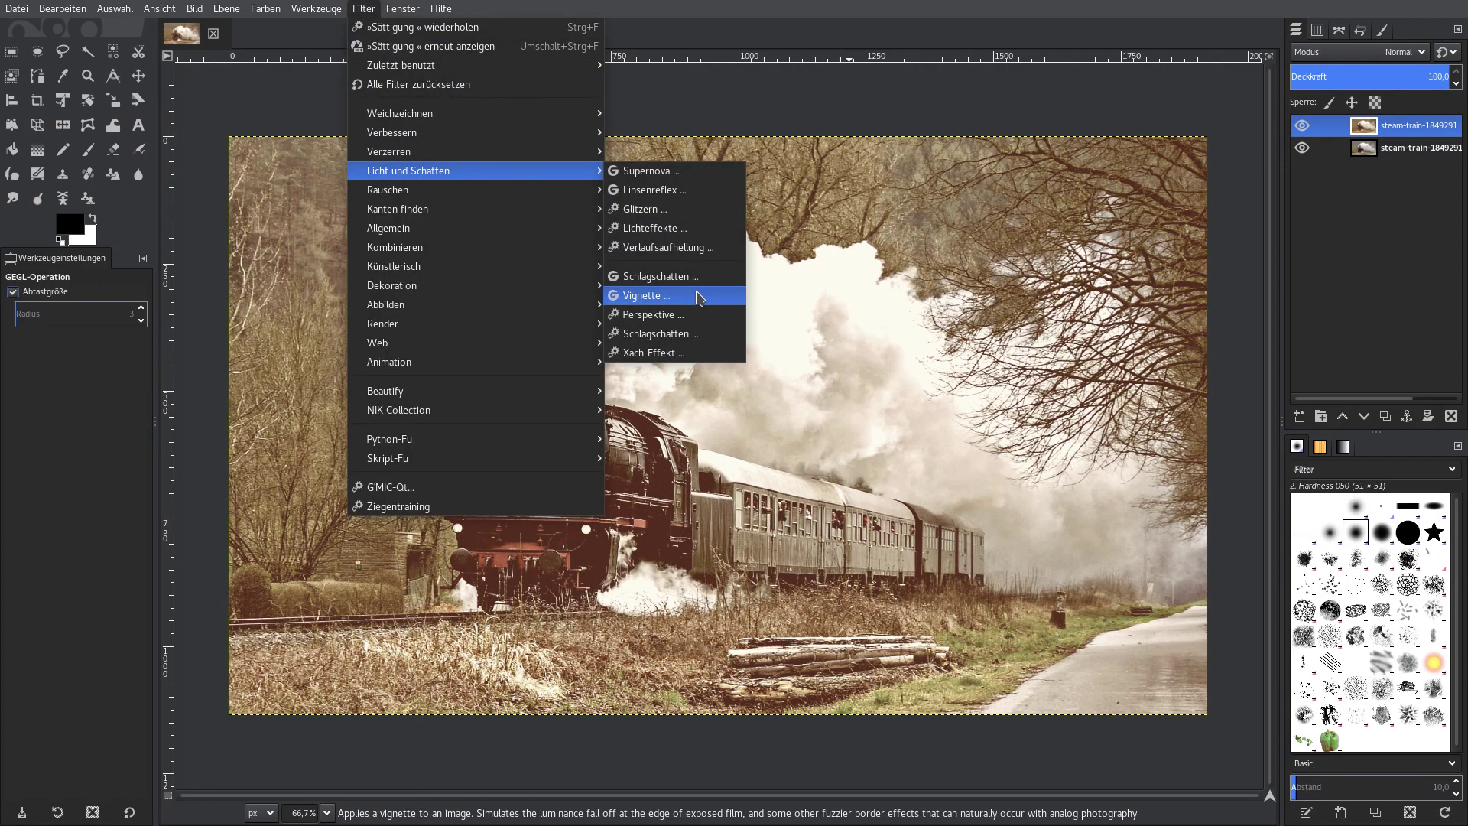
- Apply a black circular Vignette with radius 1.800, softness 0.800 and proportion 0.800
click(665, 295)
drag(1003, 169, 1136, 120)
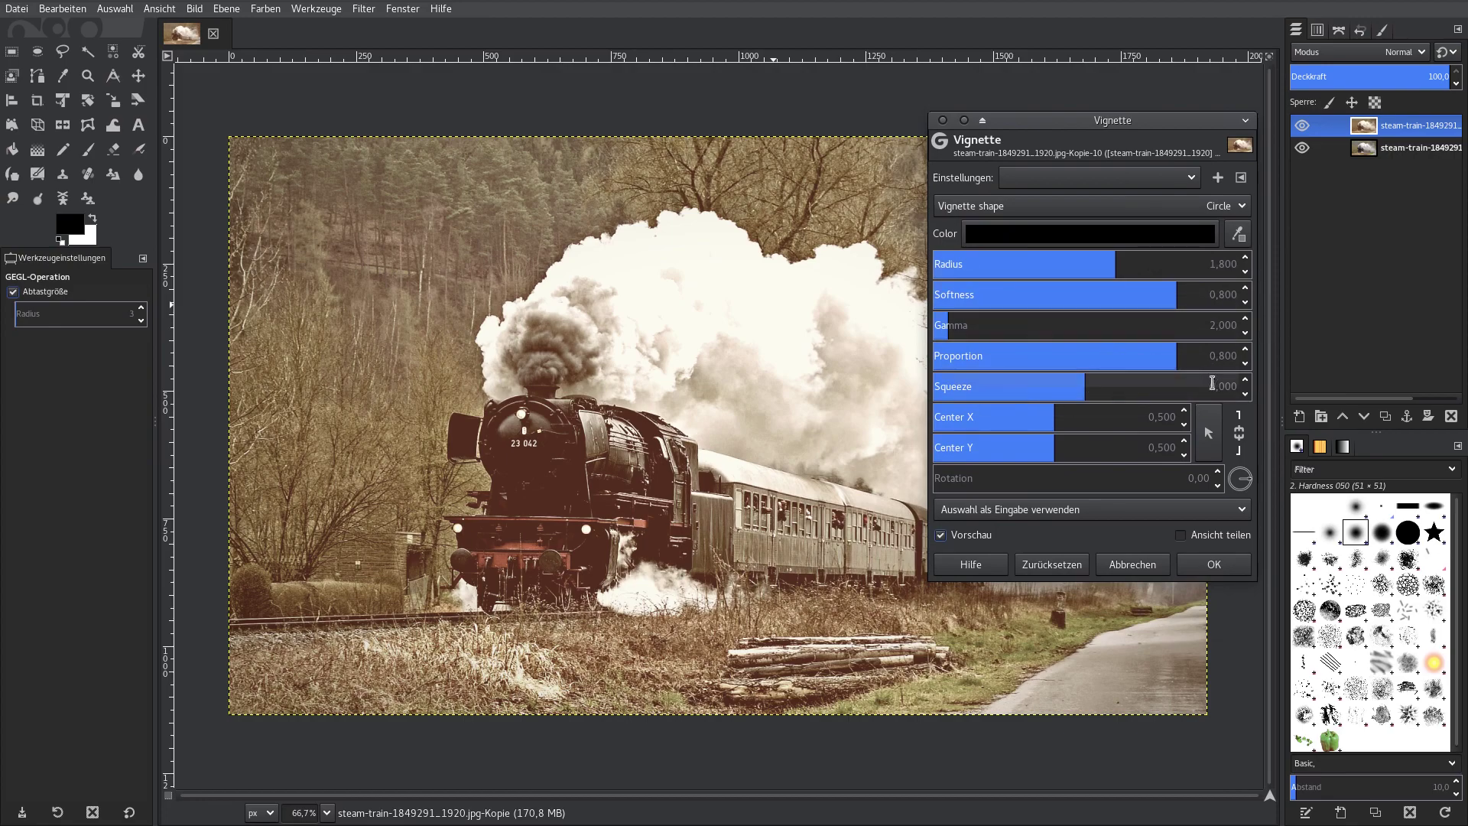
click(1213, 564)
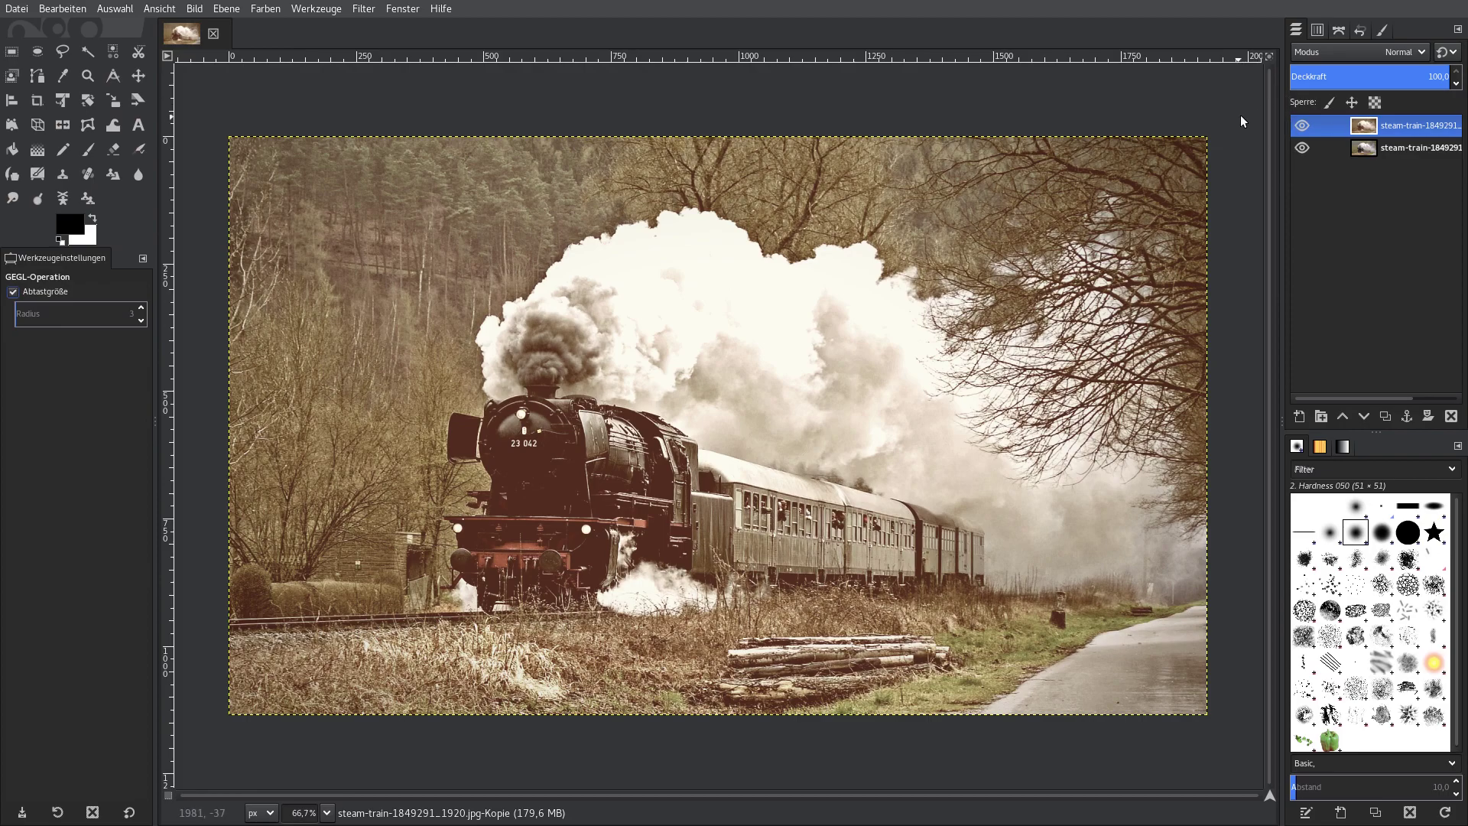
click(1302, 127)
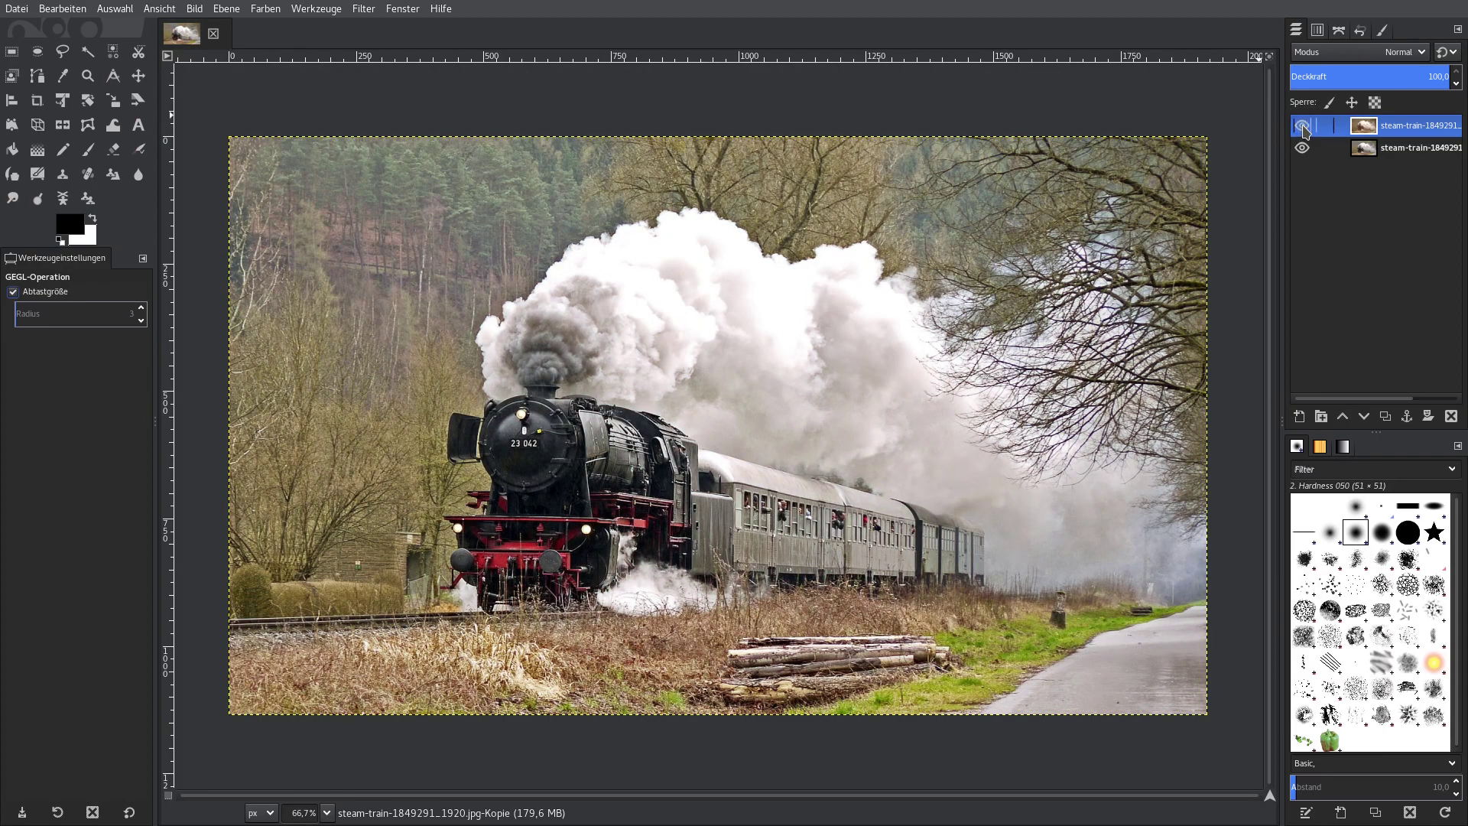
click(1302, 127)
click(1301, 127)
click(1302, 127)
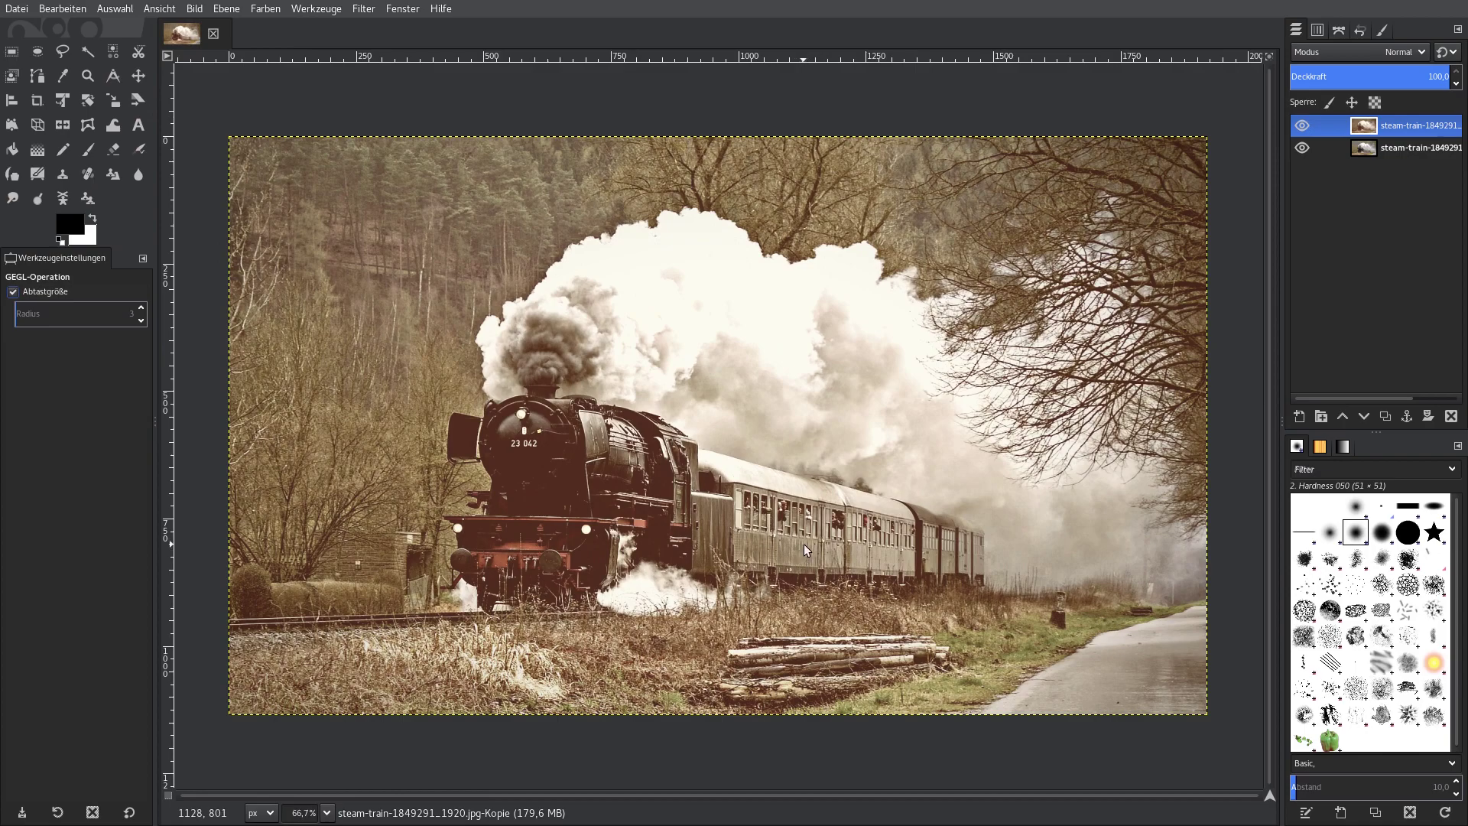
click(1302, 127)
click(1302, 127)
click(1302, 127)
click(1302, 127)
click(1301, 127)
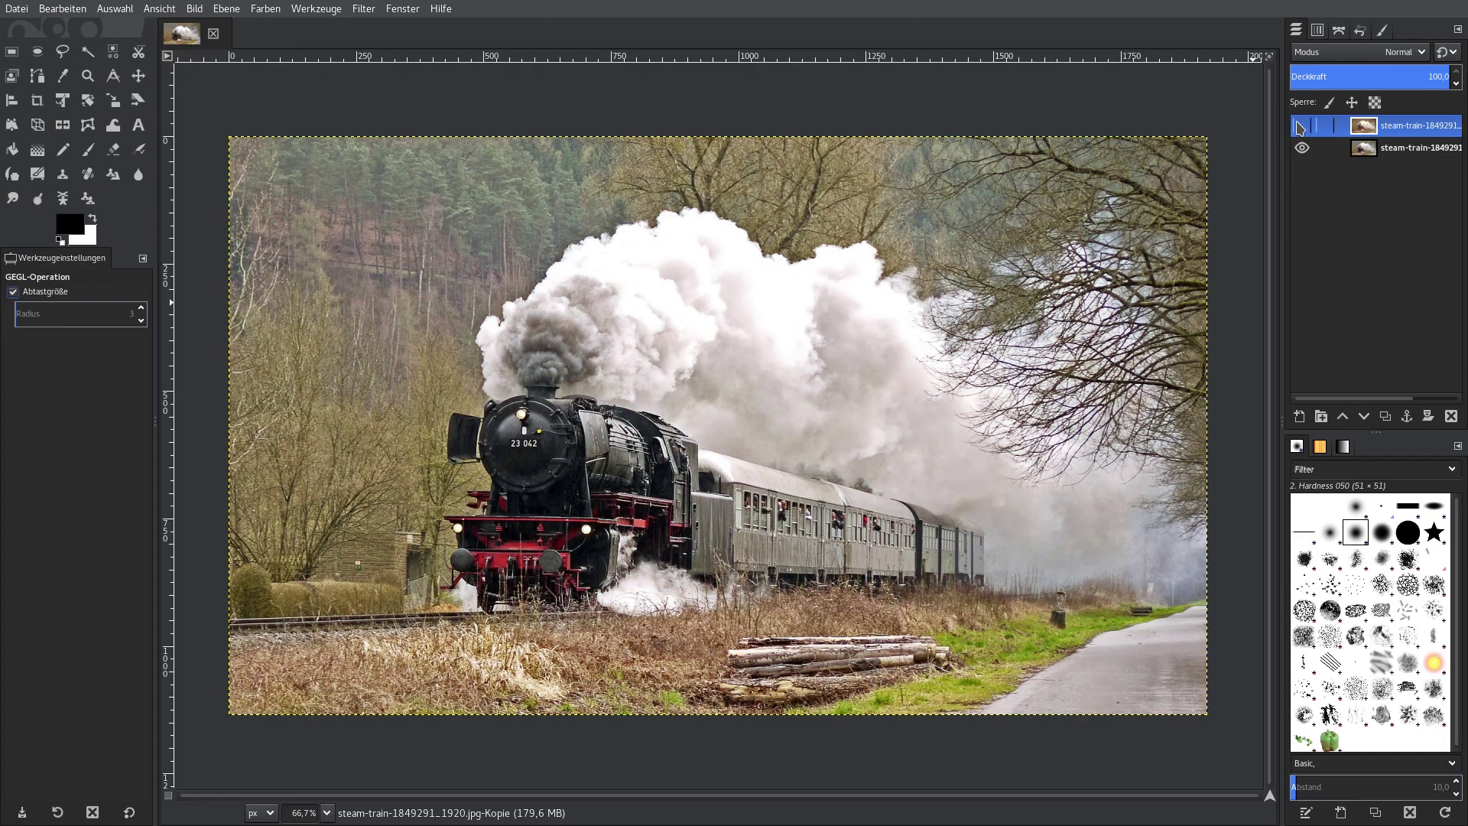
click(1301, 126)
click(1302, 126)
click(1303, 127)
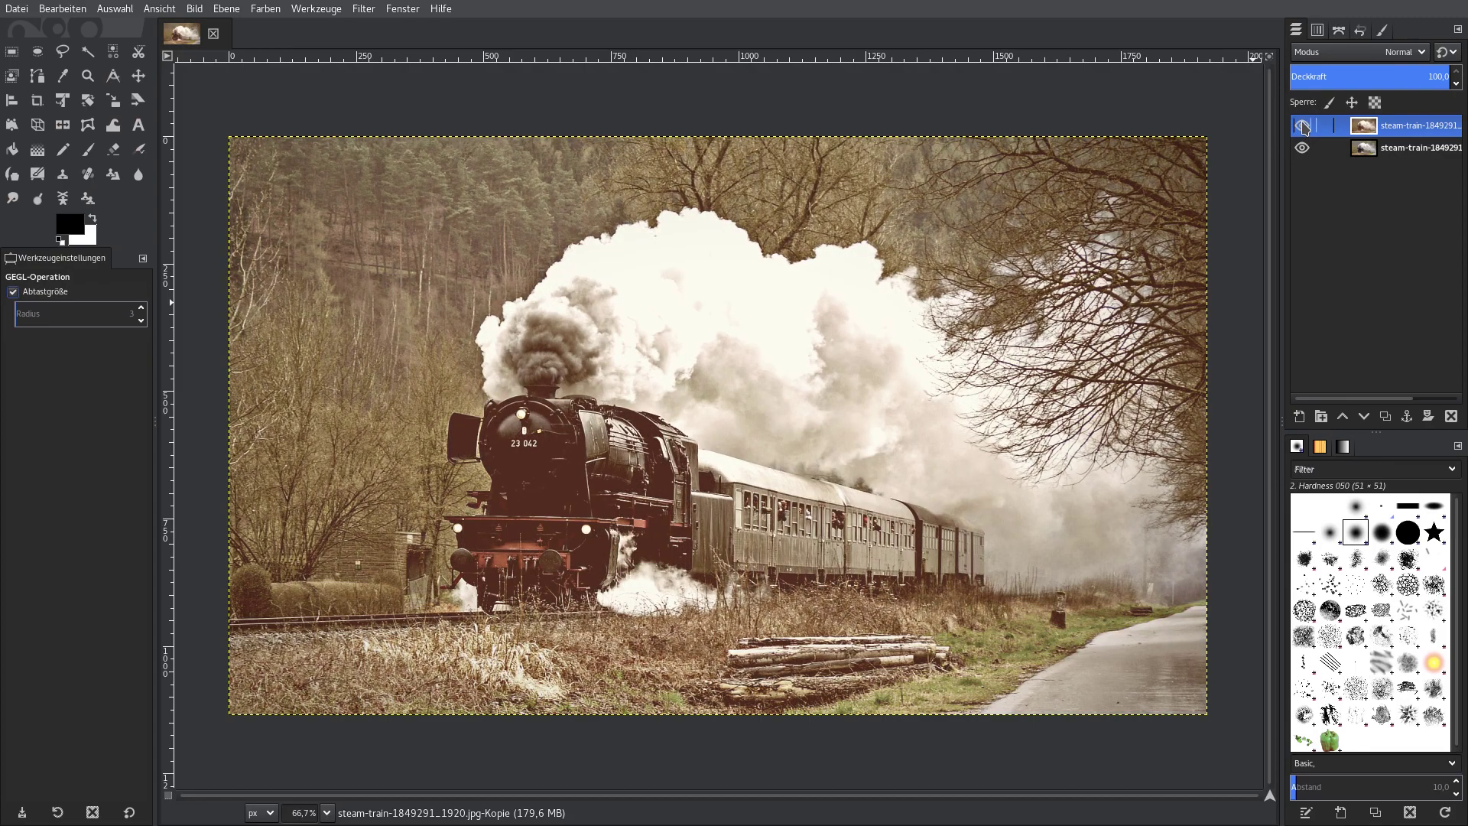
click(1304, 127)
click(1302, 129)
click(1302, 125)
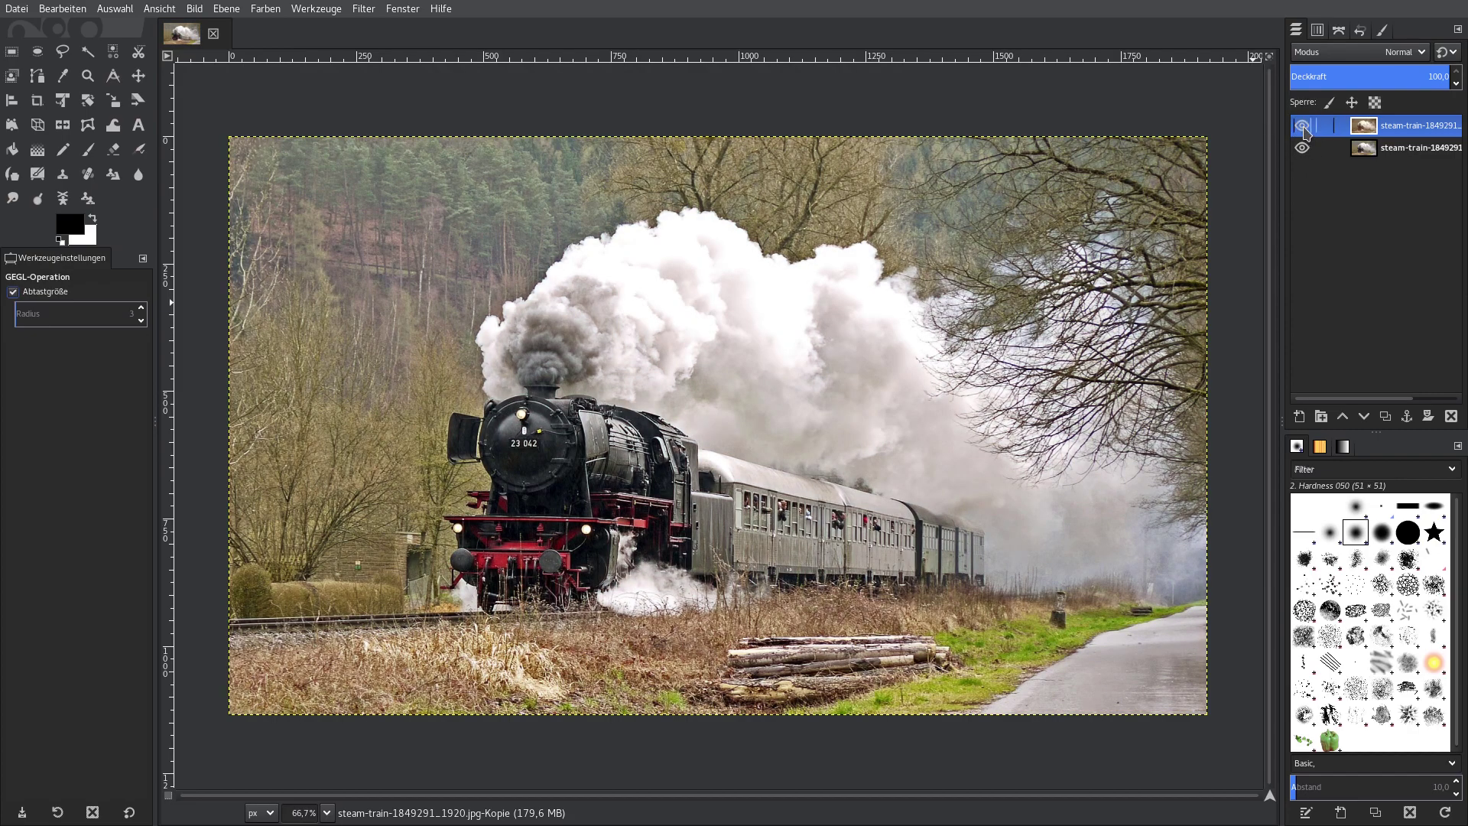
click(1302, 127)
click(1302, 127)
click(1302, 127)
click(1302, 127)
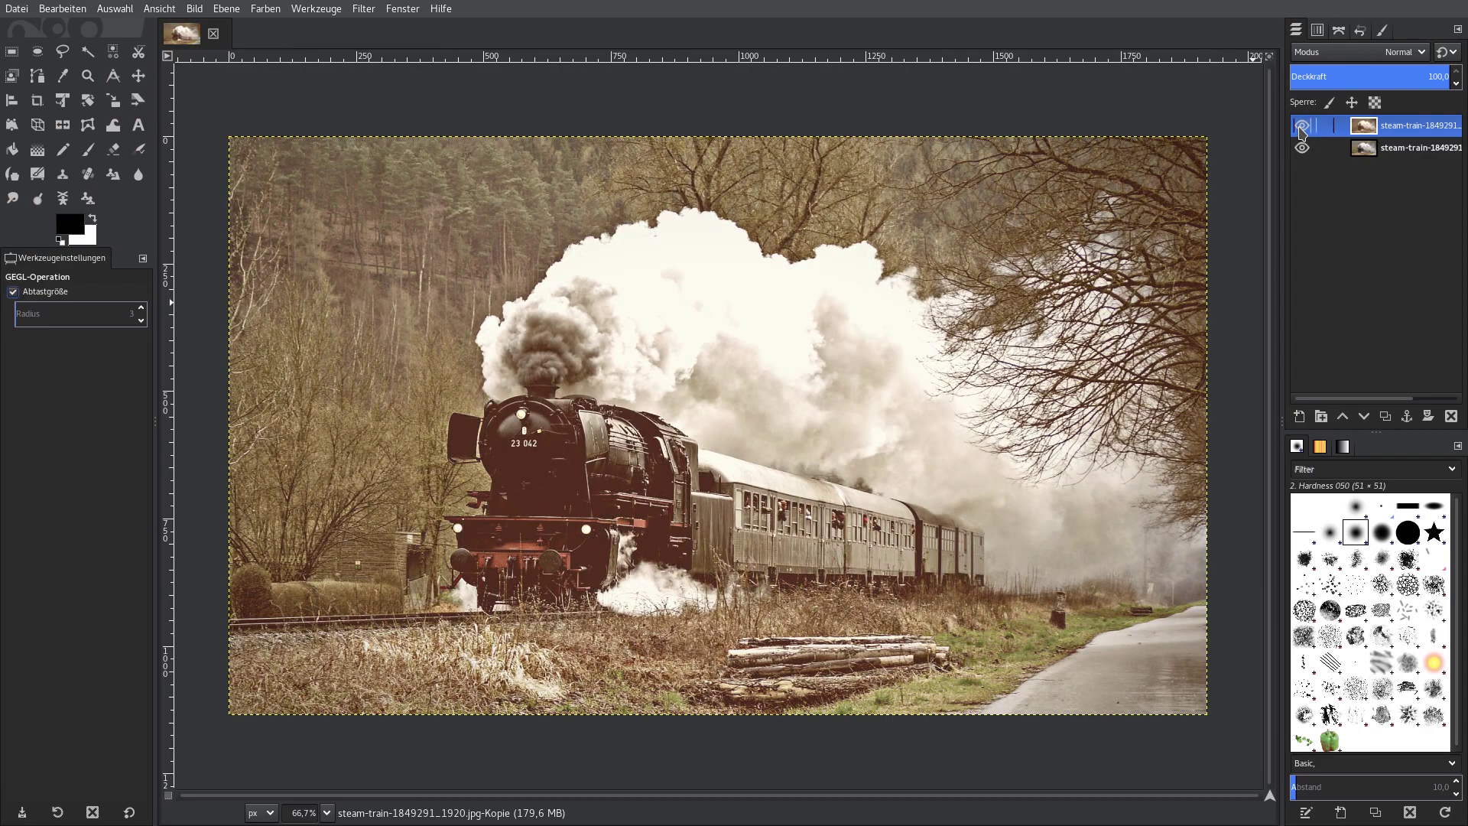
click(1302, 127)
click(1302, 127)
click(1302, 127)
click(1302, 129)
click(1302, 128)
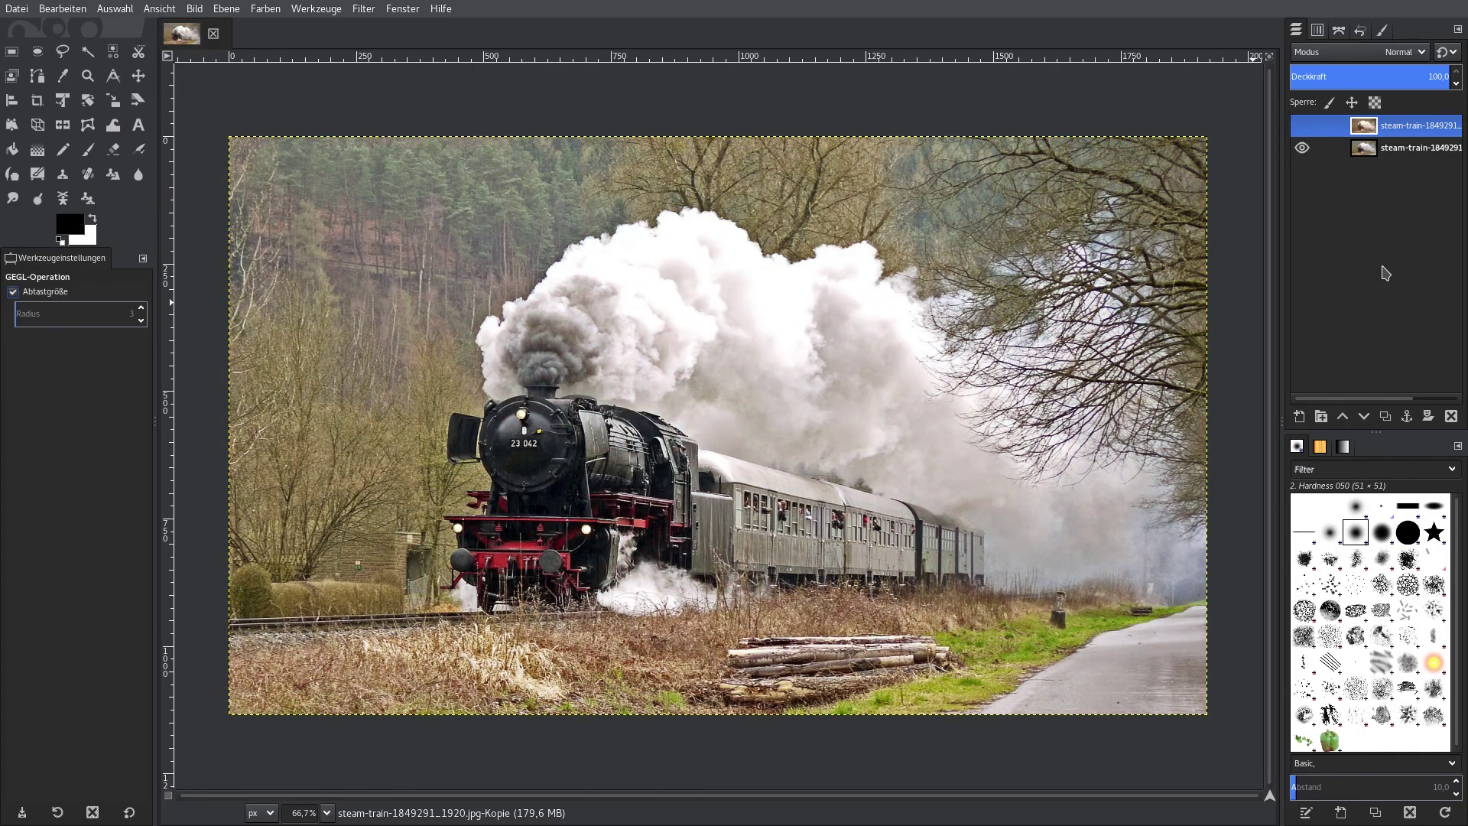